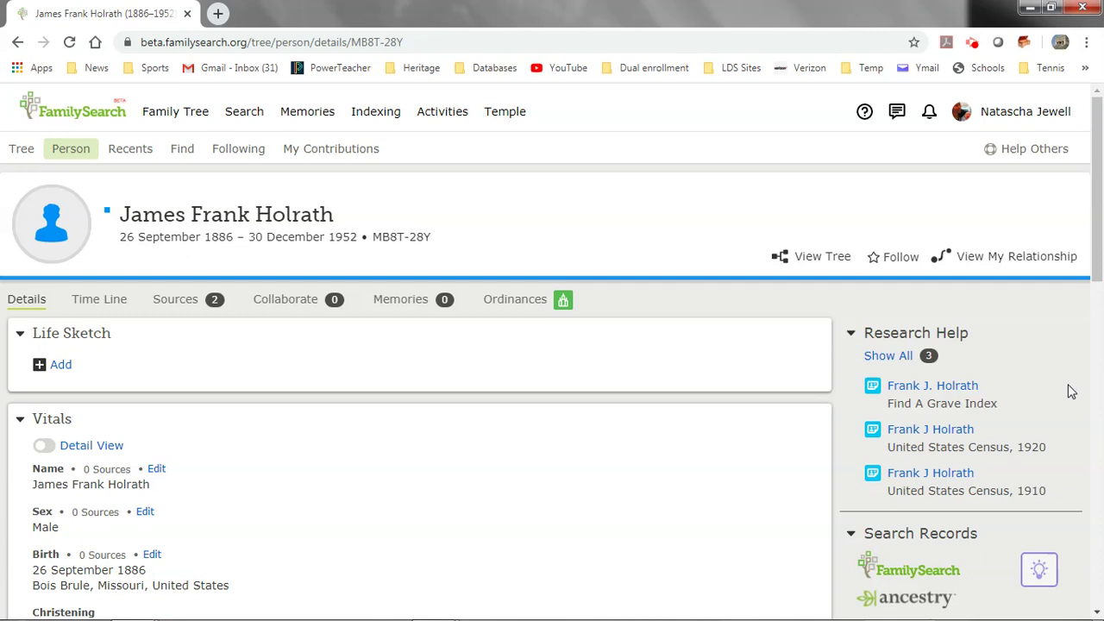
Open the Find A Grave Index record hint from the research help and bring it up for review and attachment
left_click(999, 321)
left_click(871, 388)
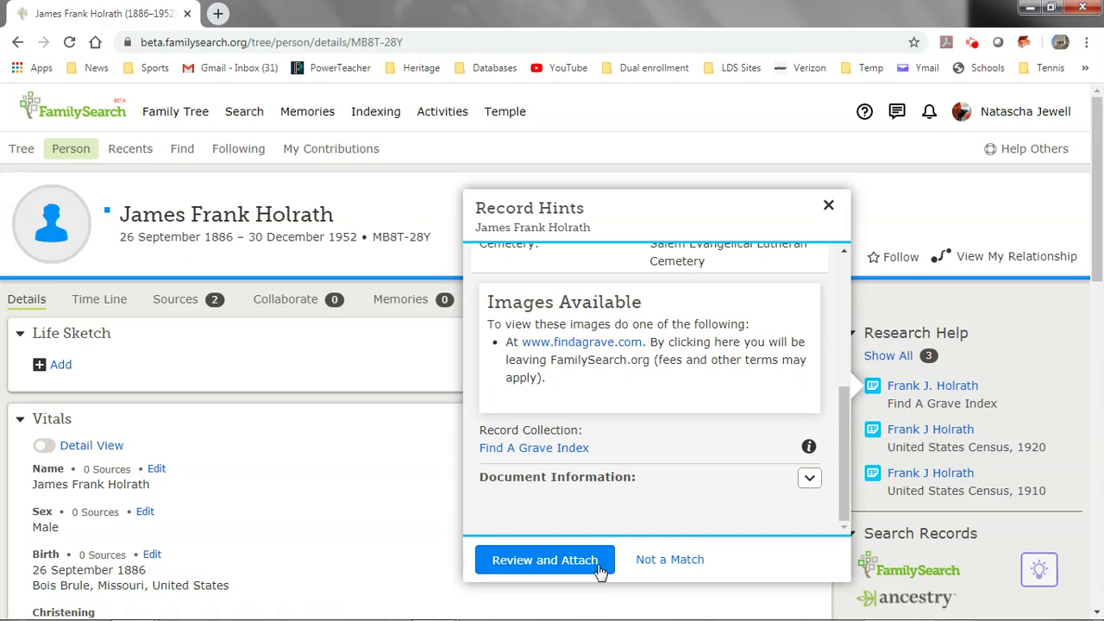
left_click(582, 562)
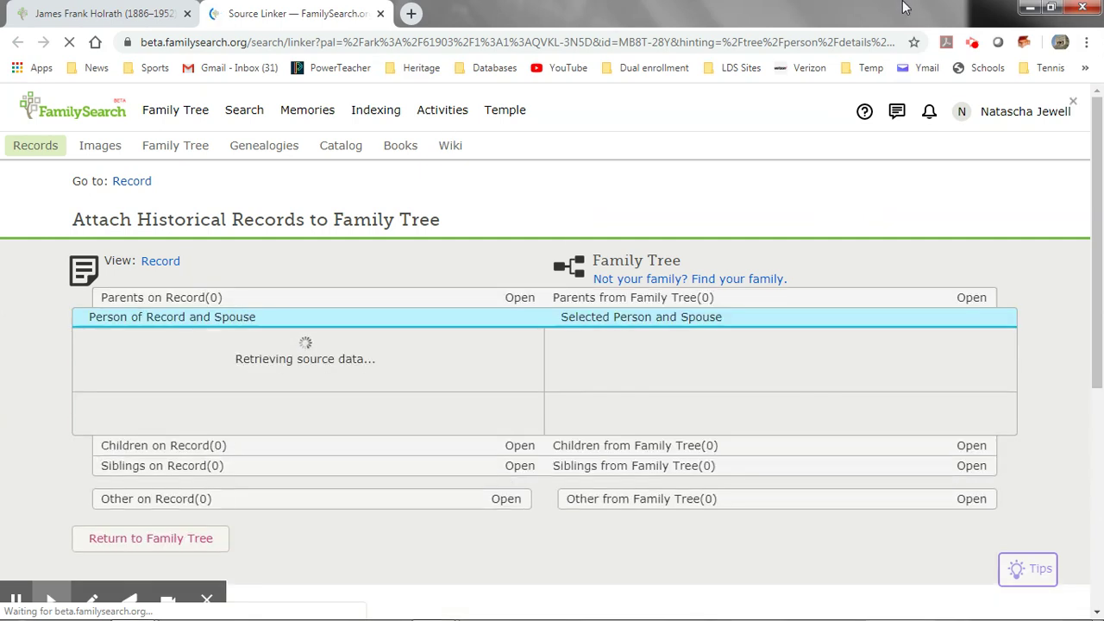
left_click(133, 15)
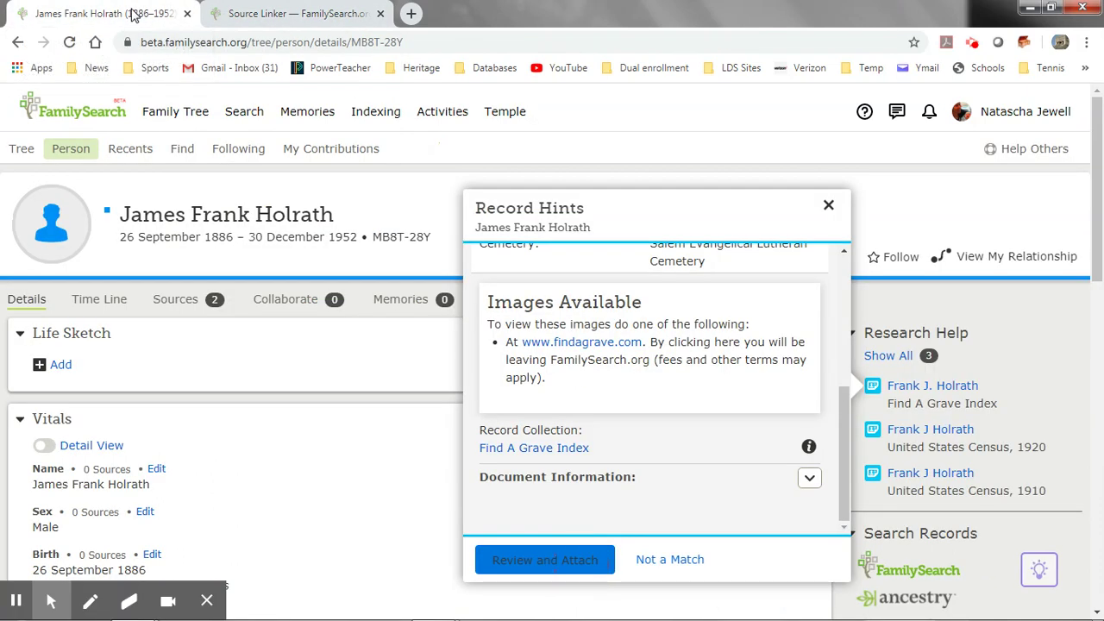
left_click(278, 13)
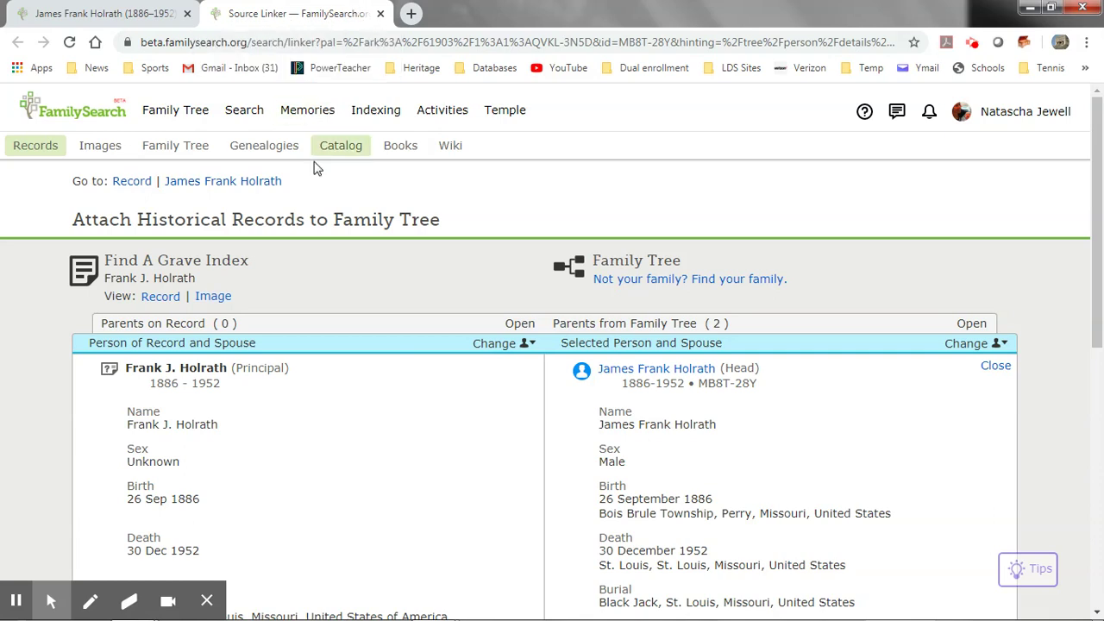
left_click(207, 601)
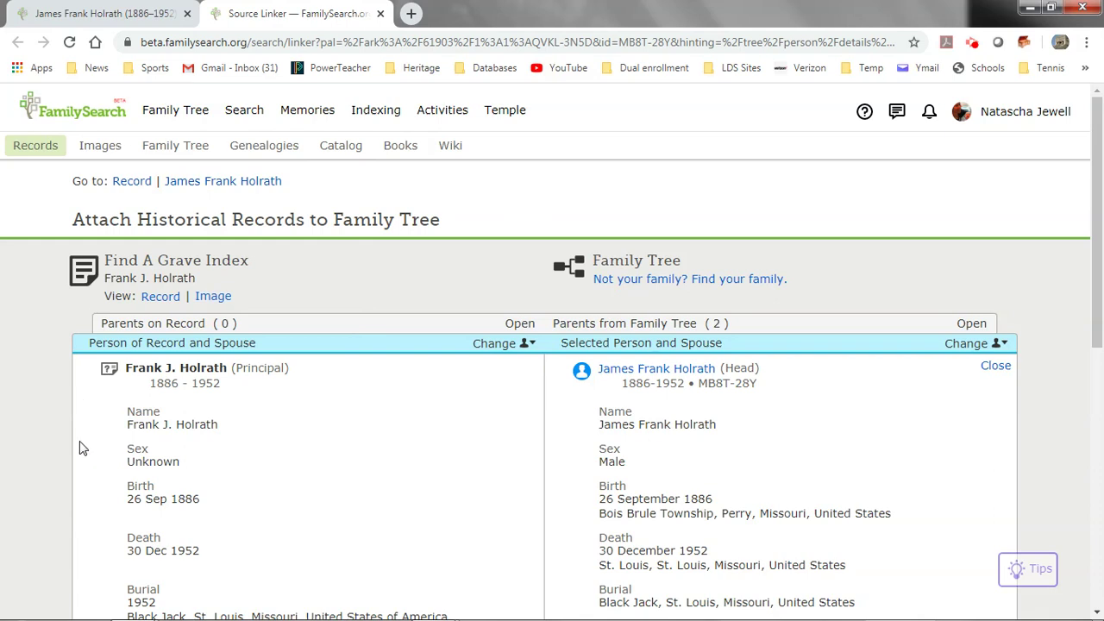
Compare the Find A Grave Index record's name, birth, death and burial details with the selected Family Tree person
scroll(81, 500, "down", 2)
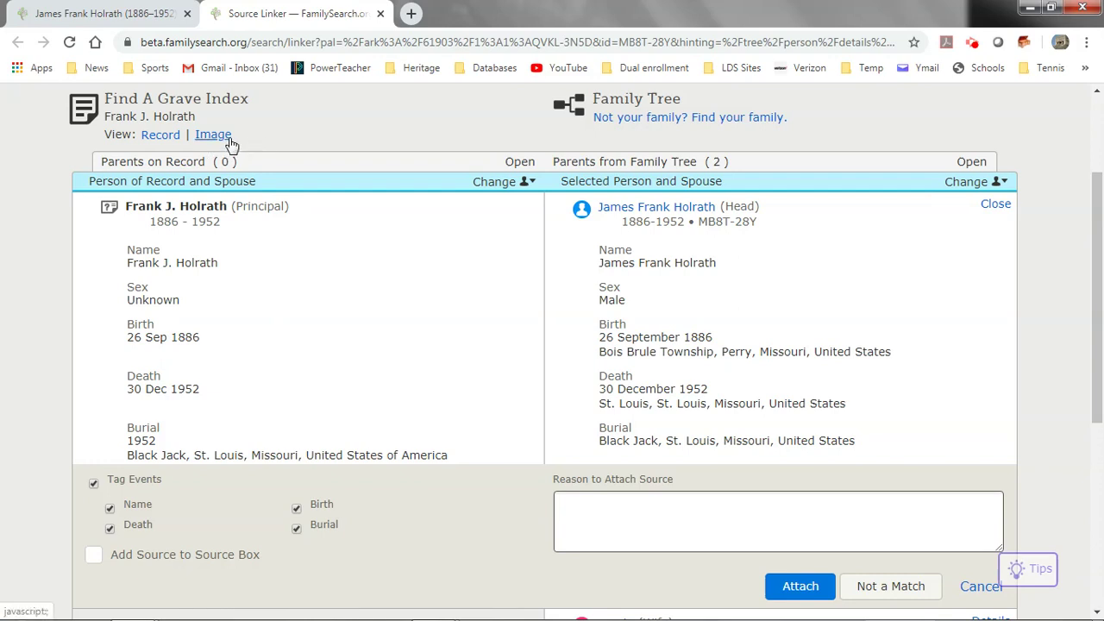
scroll(437, 278, "up", 2)
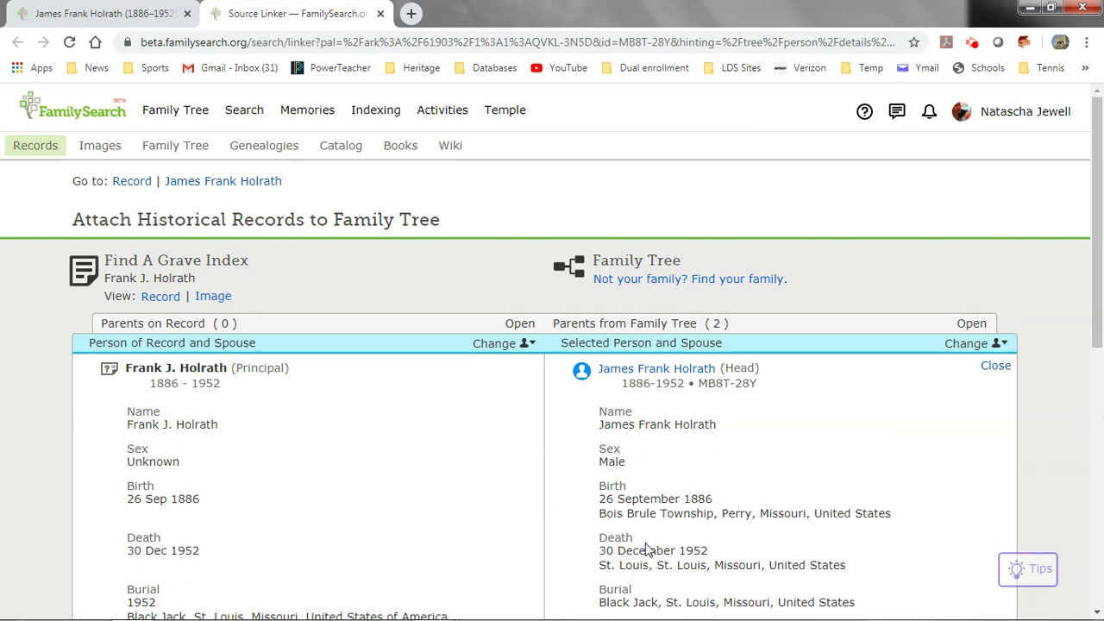
scroll(708, 547, "down", 1)
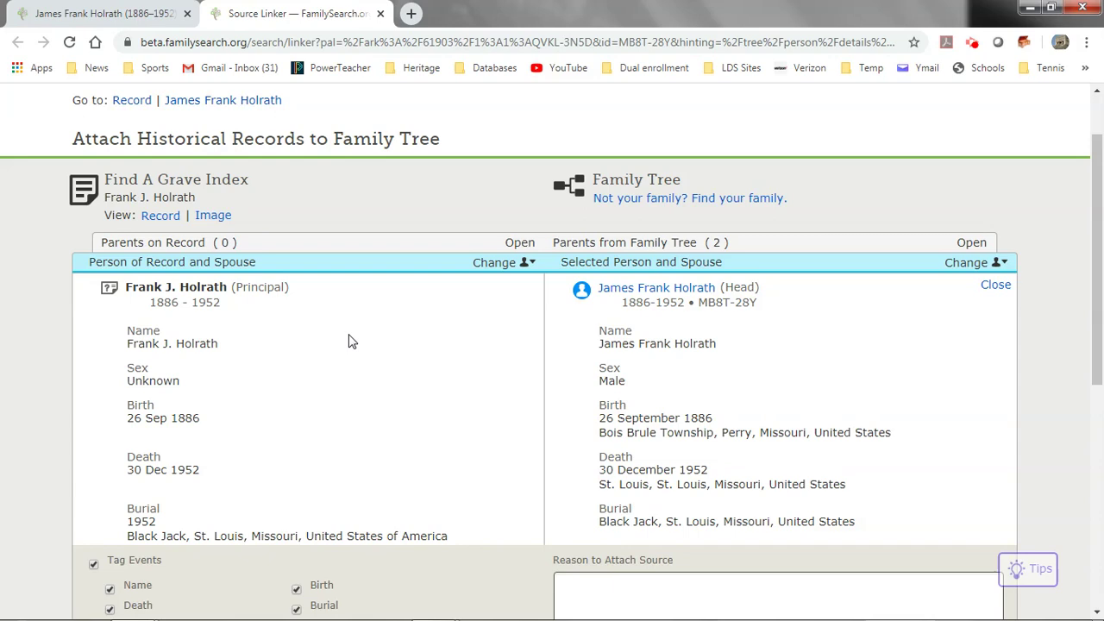
scroll(349, 341, "down", 2)
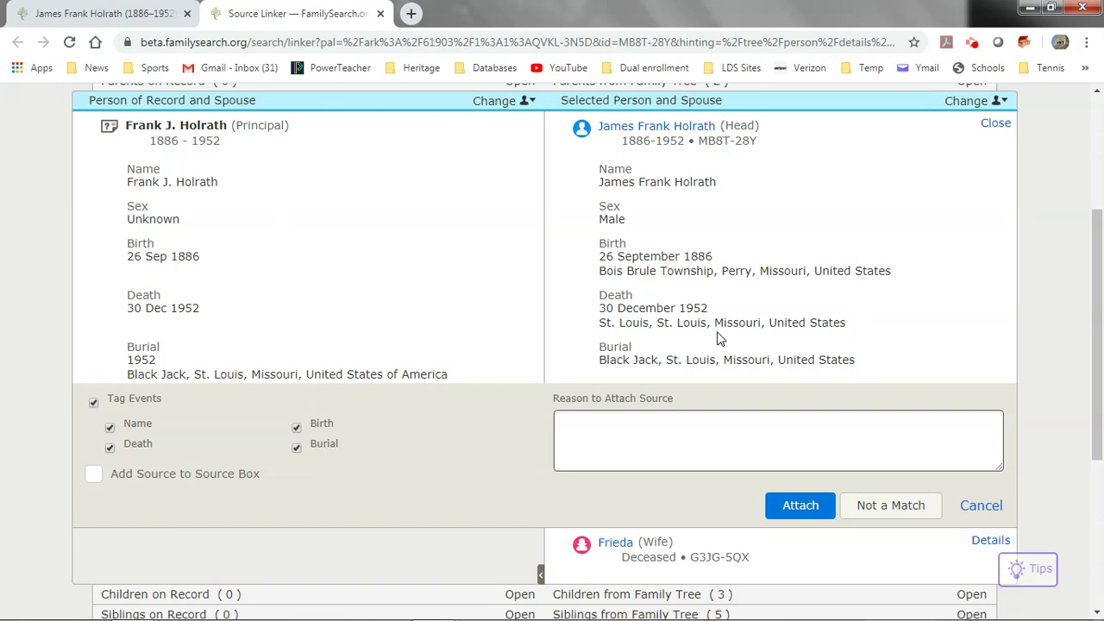
scroll(729, 337, "down", 1)
scroll(713, 337, "up", 2)
scroll(709, 334, "up", 1)
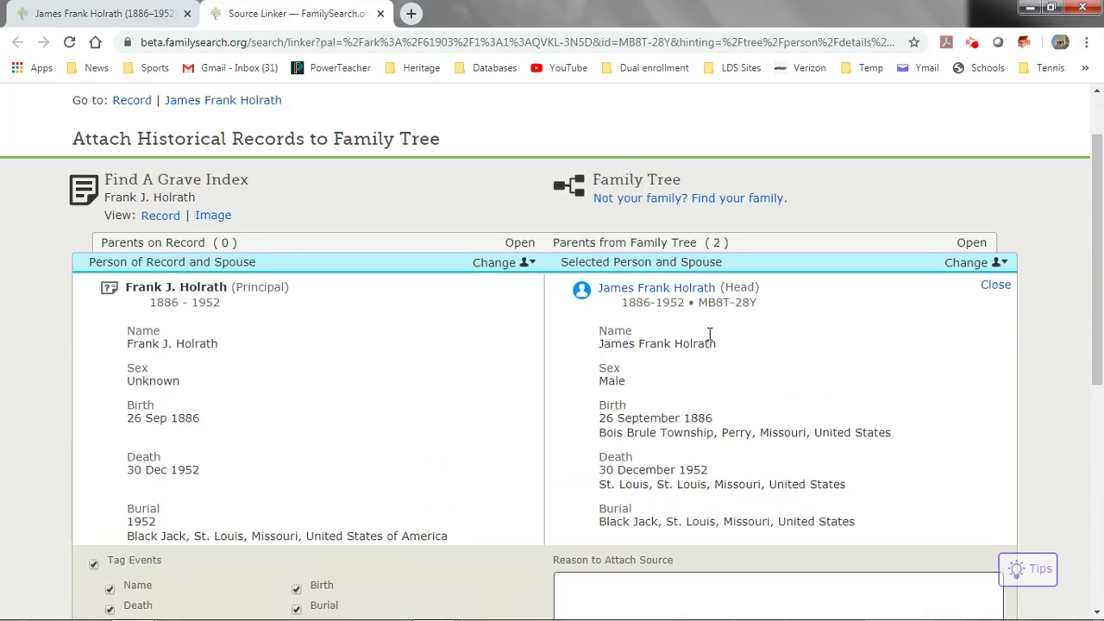
View the record's image on the Find A Grave partner site, read the memorial's dates and biography, and return to the comparison
left_click(212, 222)
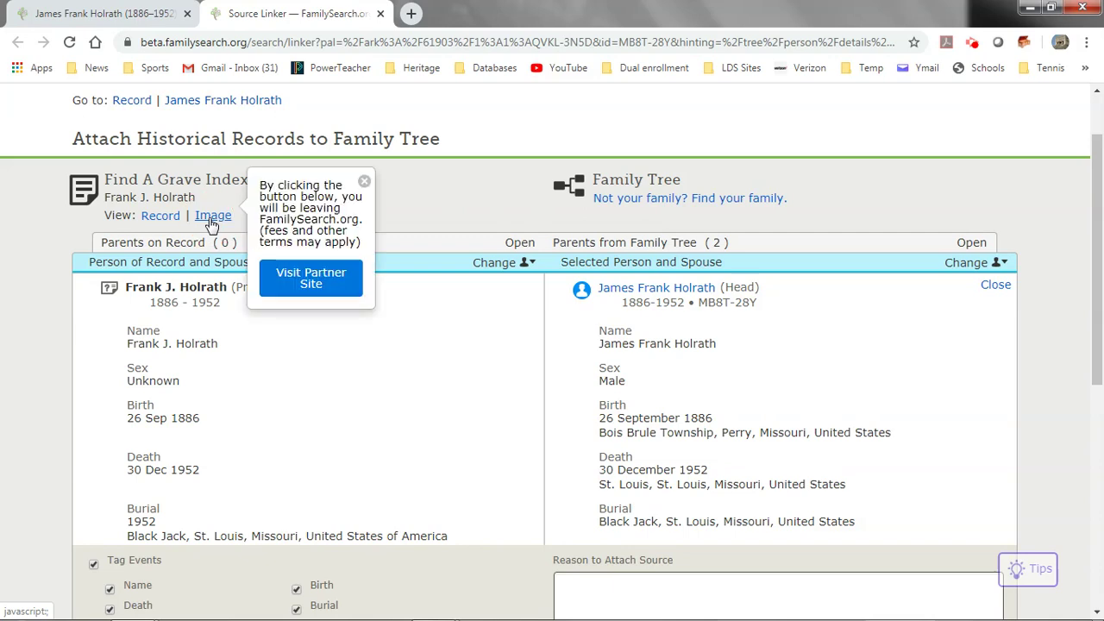
left_click(312, 278)
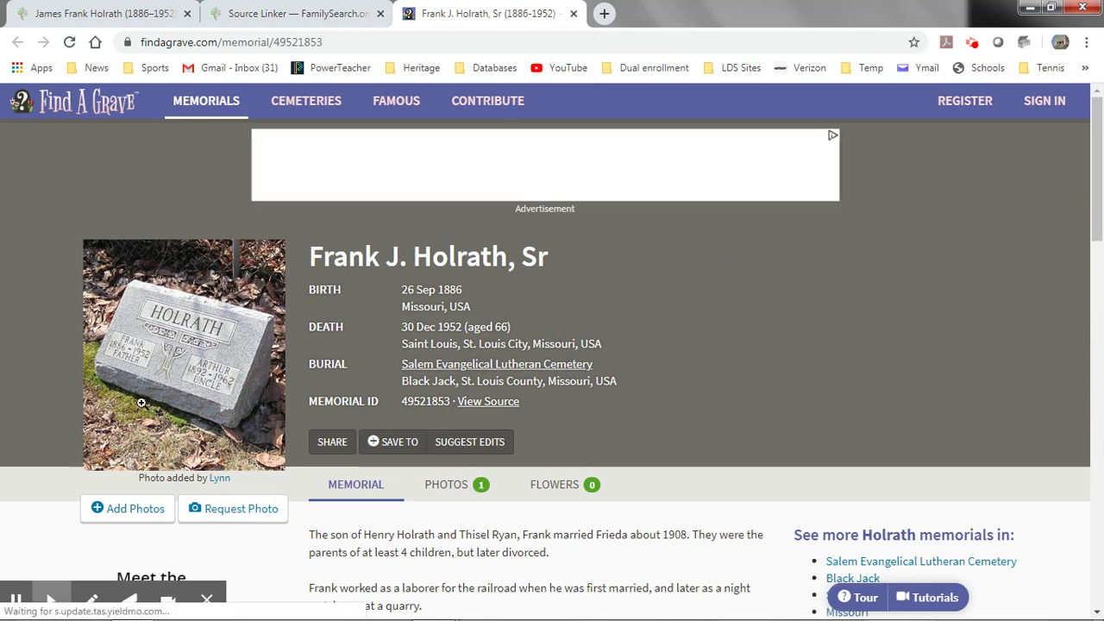
scroll(142, 403, "down", 1)
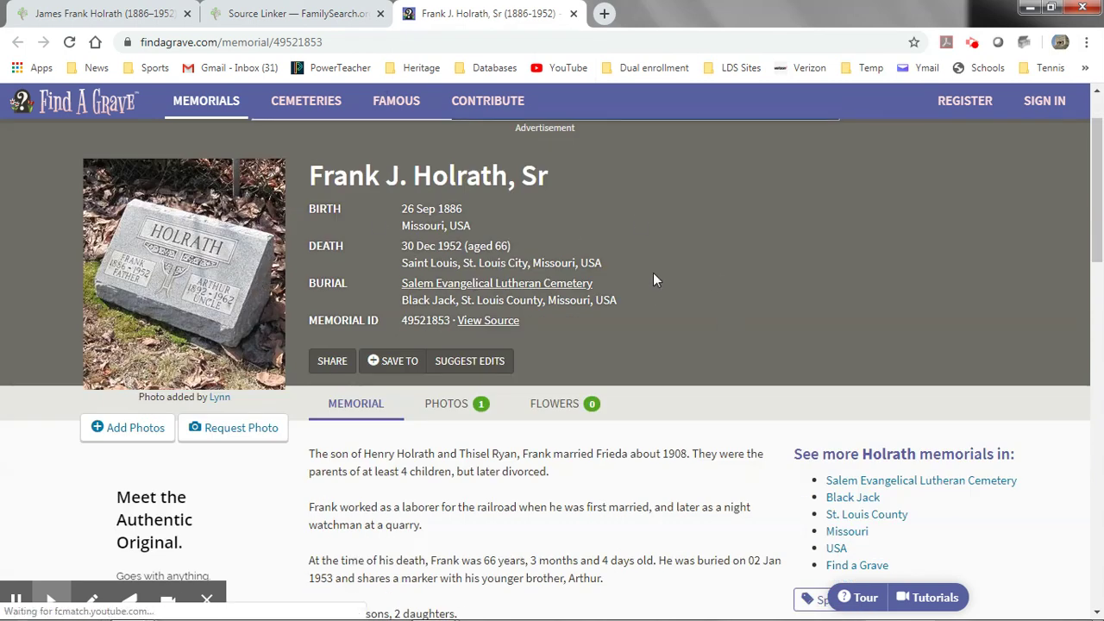
scroll(653, 272, "down", 1)
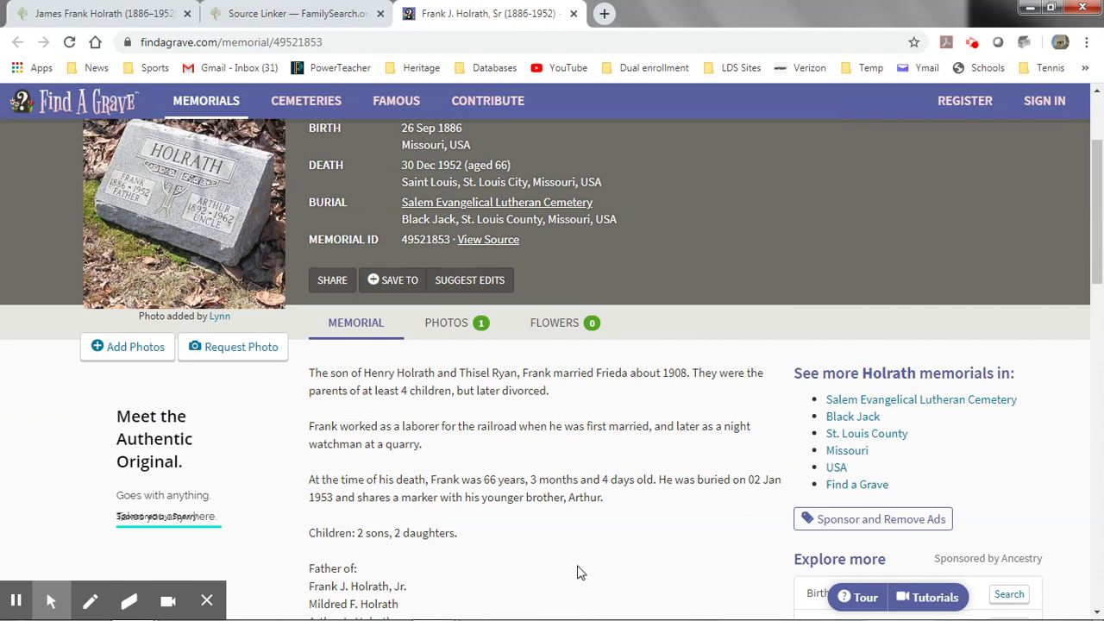
scroll(590, 552, "down", 1)
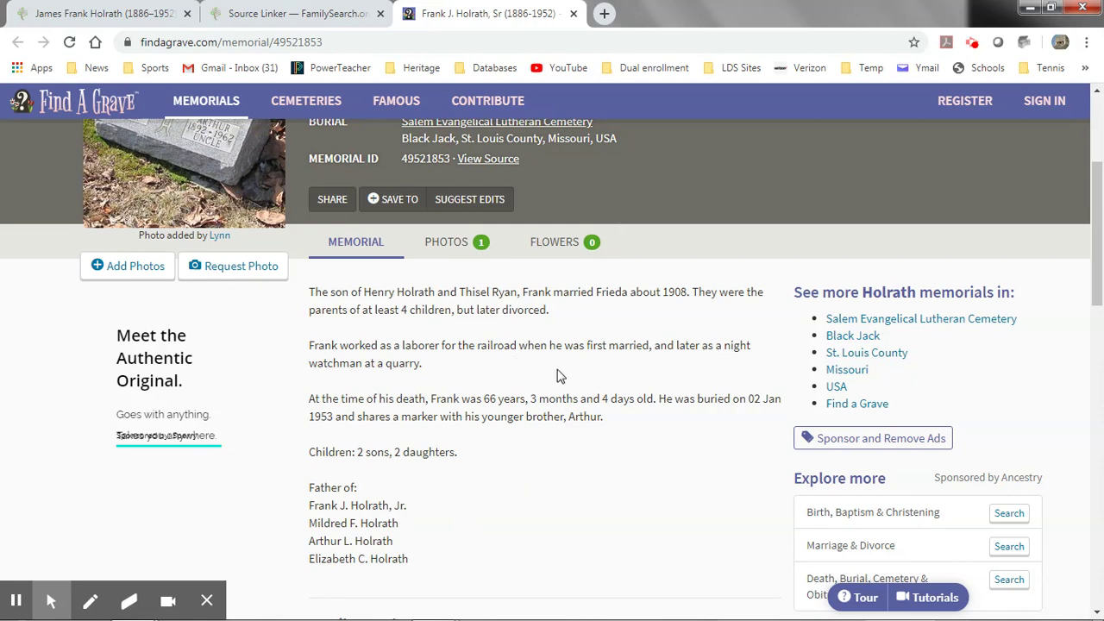
scroll(635, 300, "up", 3)
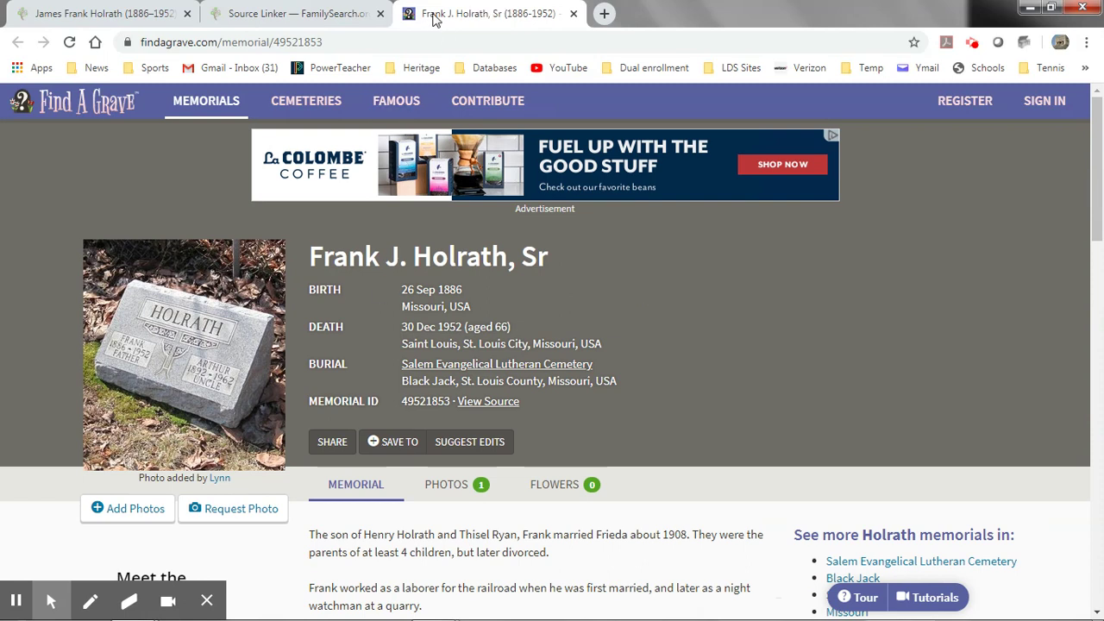
left_click(573, 14)
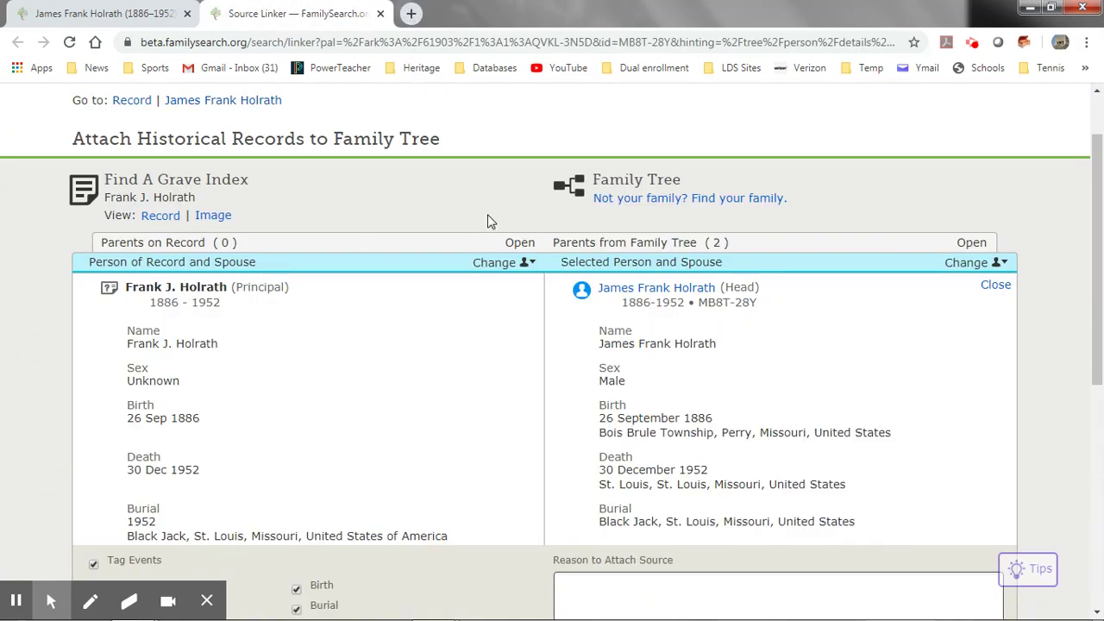
Attach the Find A Grave record with the reason "Shows his headstone and birth and death dates. Includes a short bio on him."
scroll(441, 219, "down", 2)
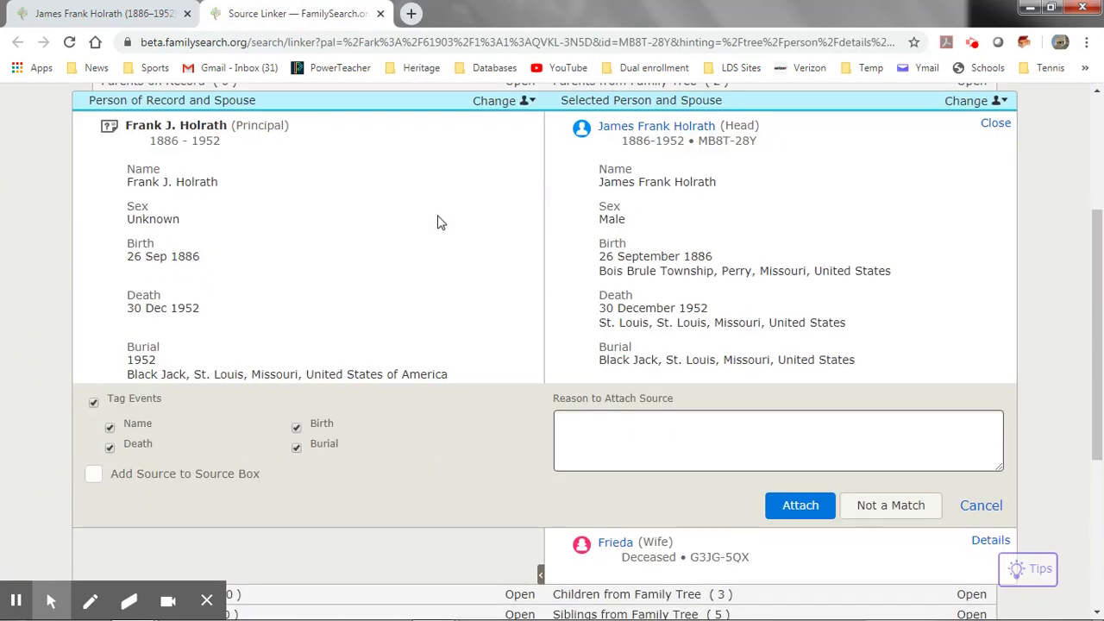
left_click(586, 429)
type("Shows his headstone and ")
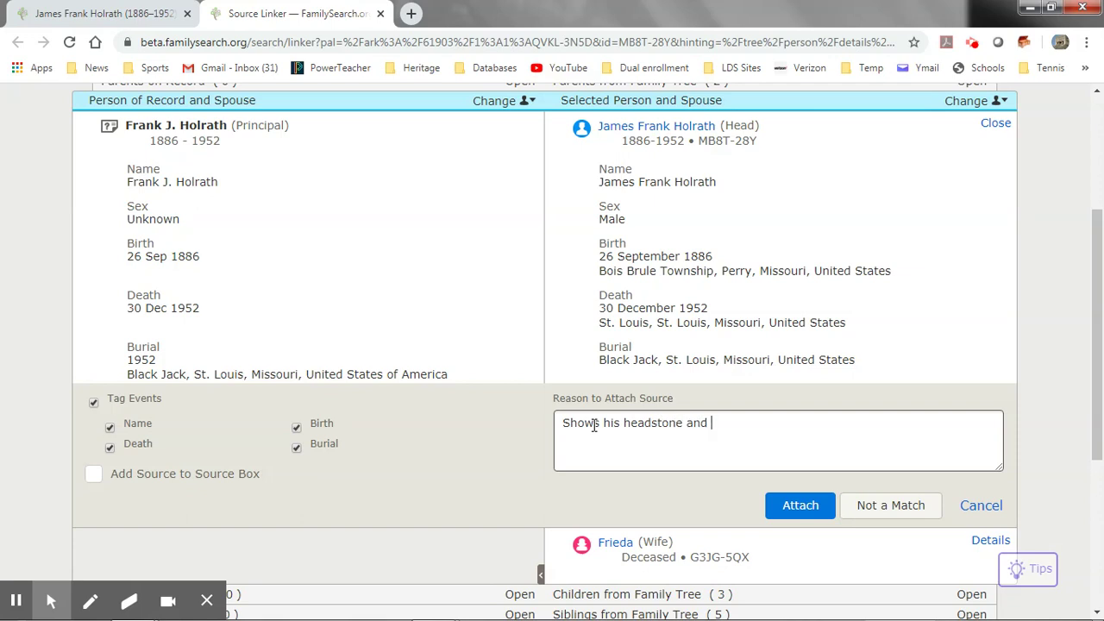
type("birth and death dates. In")
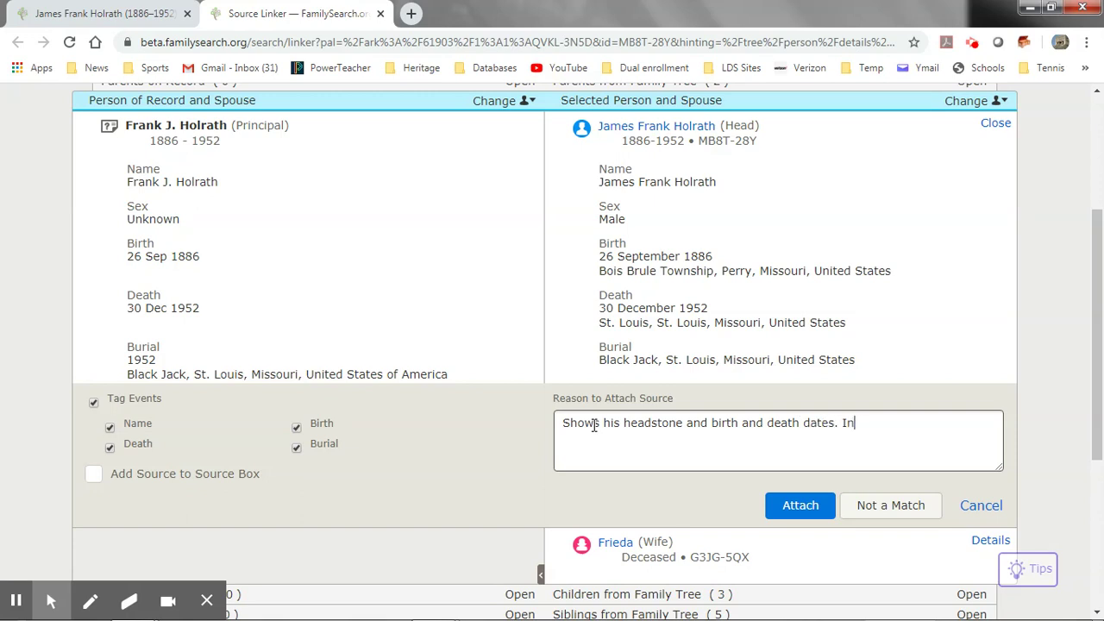
type("cludes a short bio")
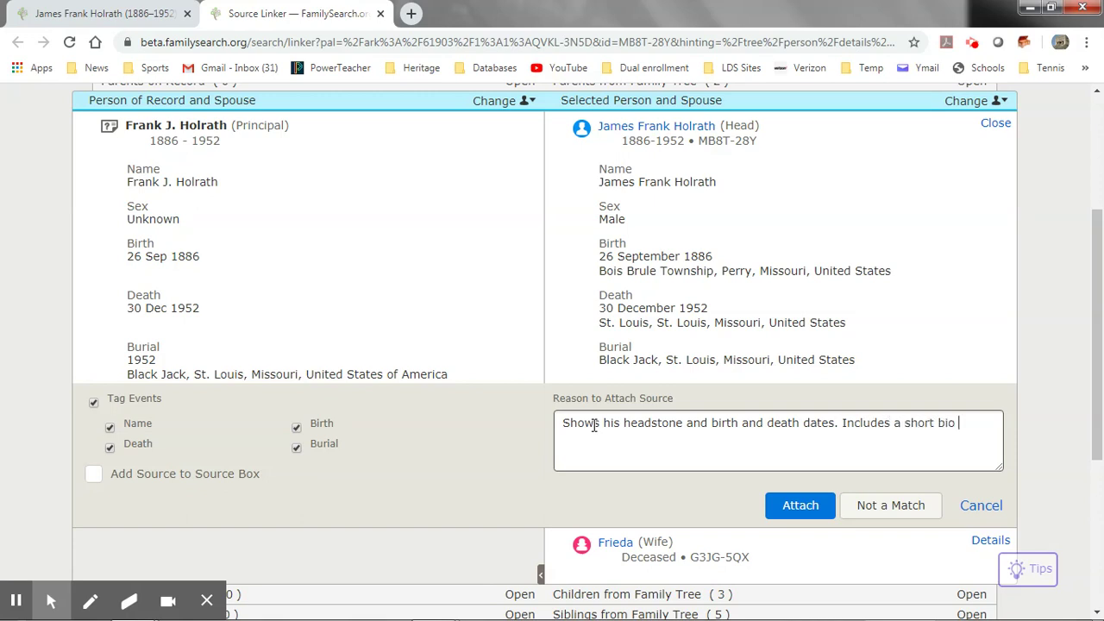
type(" on him.")
left_click(818, 513)
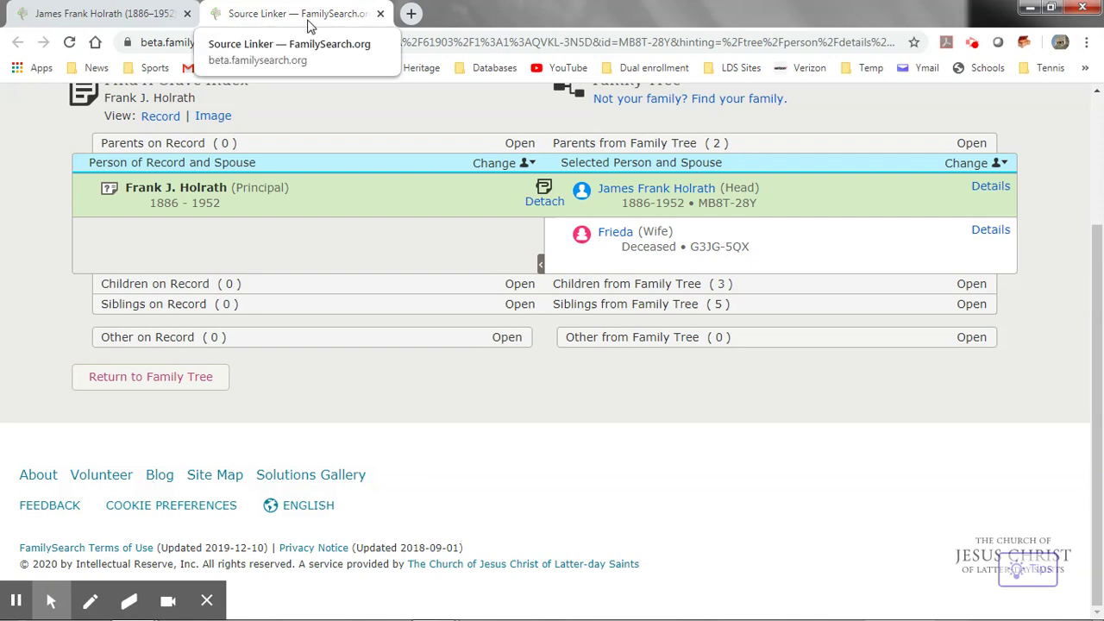
Return to the person page, refresh it, and check the Find A Grave entry among the person's sources
left_click(381, 15)
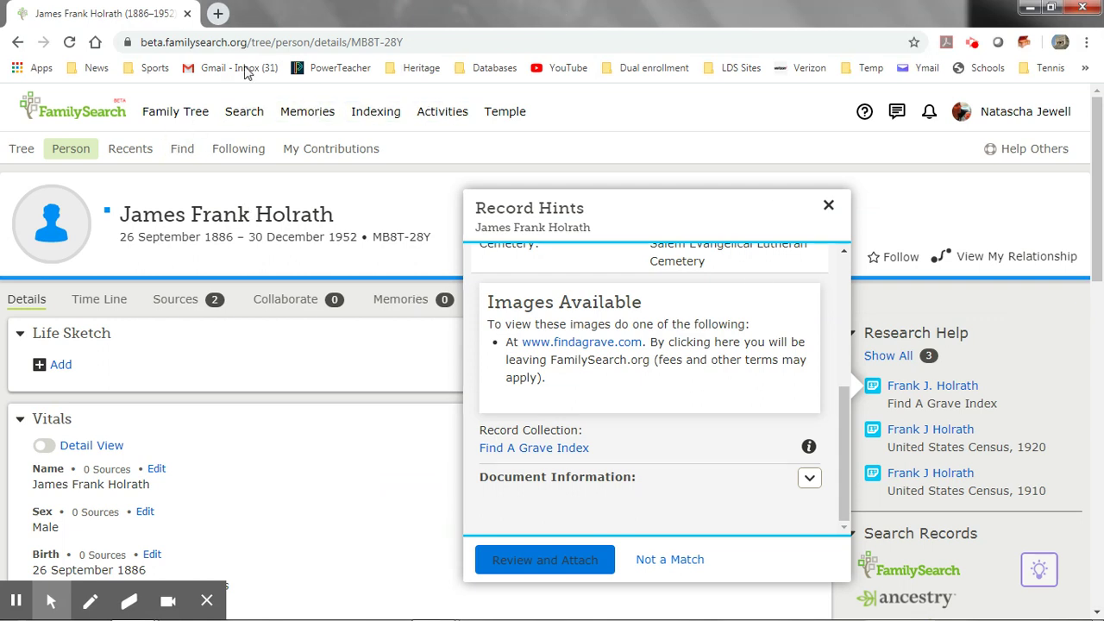
left_click(73, 47)
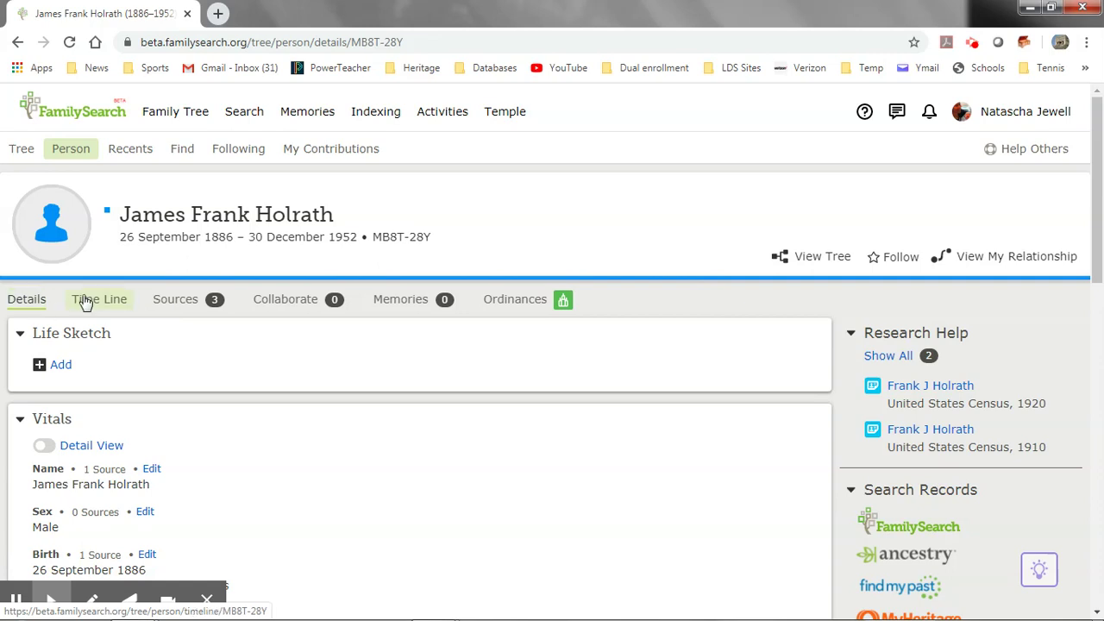
left_click(195, 307)
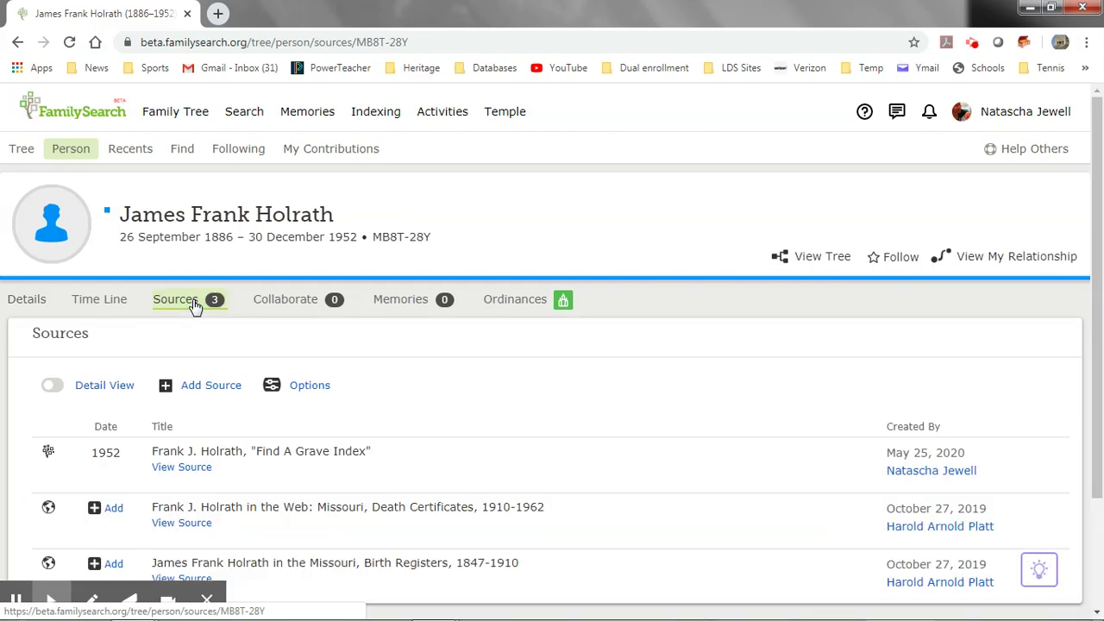
scroll(207, 371, "down", 1)
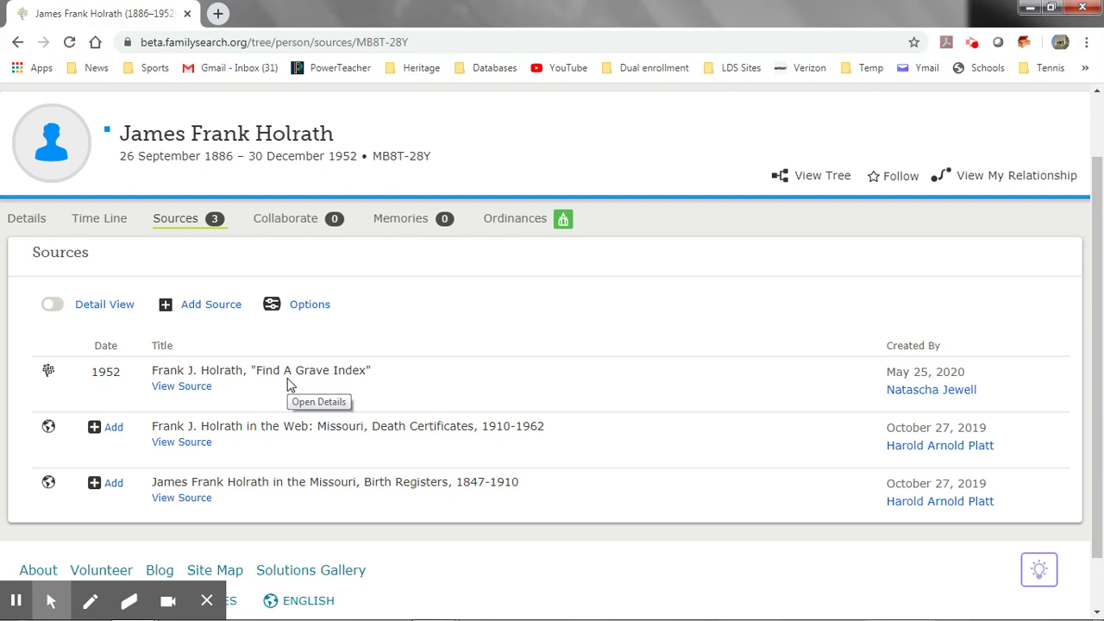
left_click(26, 222)
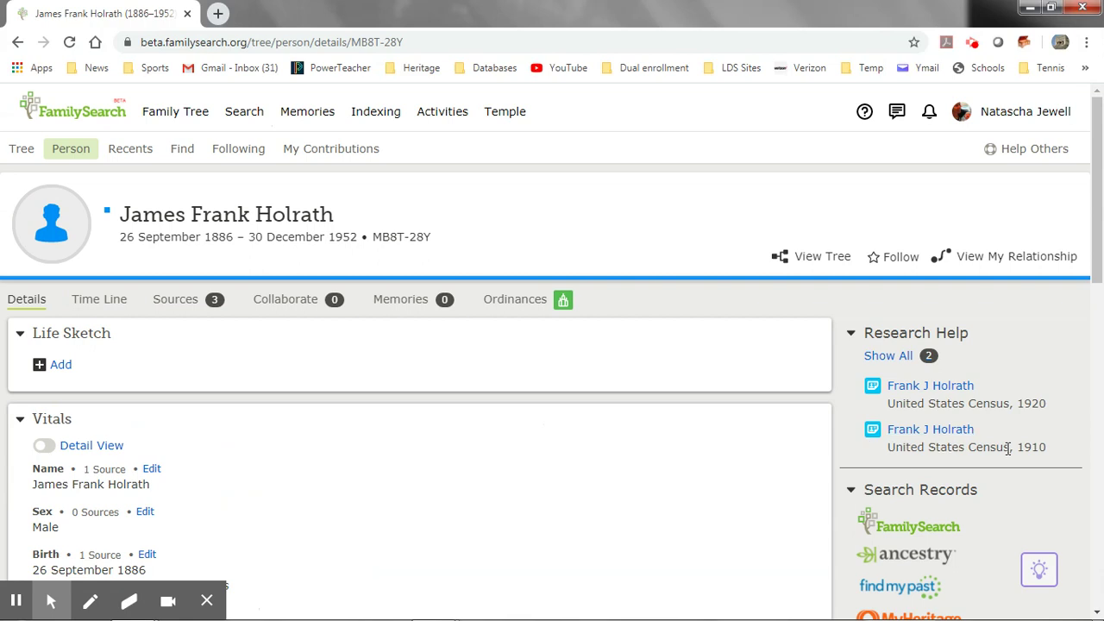
Open the United States Census, 1920 hint for review and compare its head, wife and children with the Family Tree entries
left_click(873, 393)
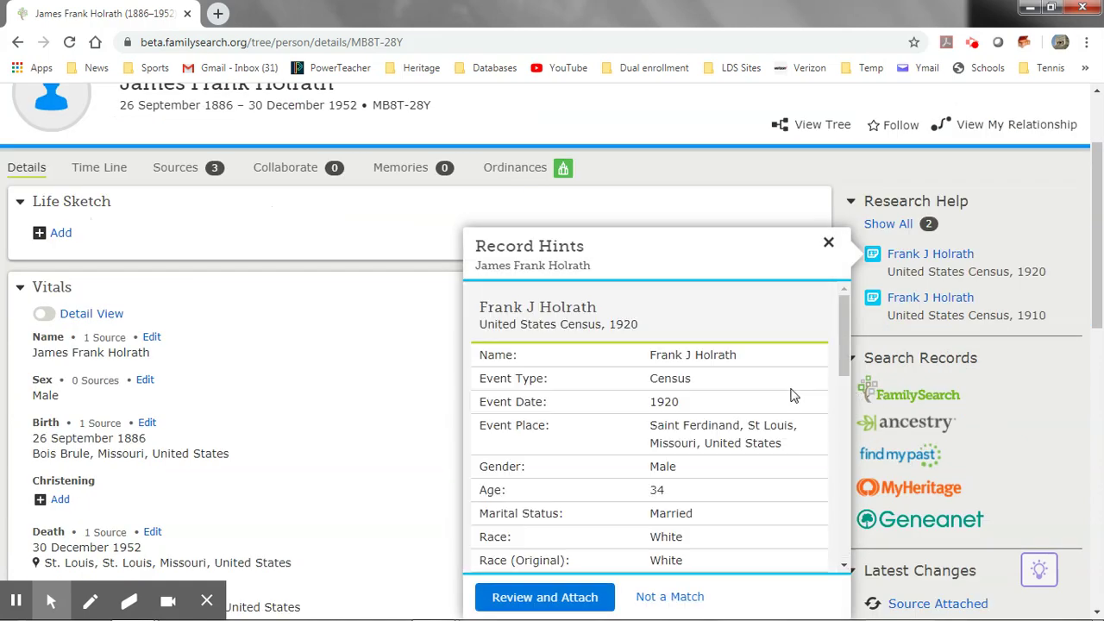
left_click(536, 599)
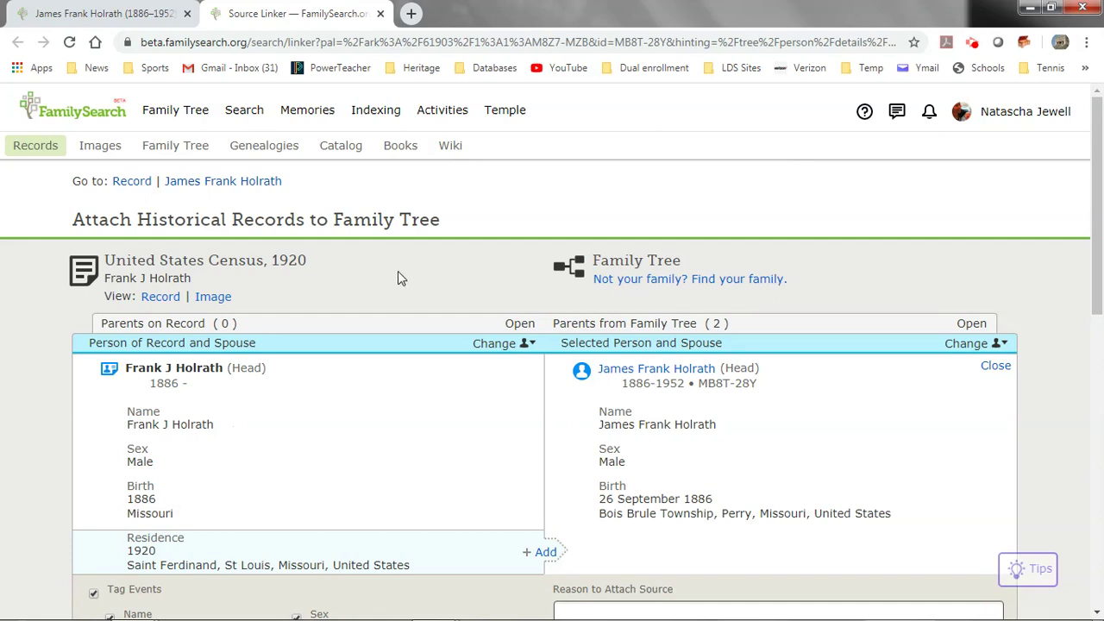
scroll(372, 286, "down", 1)
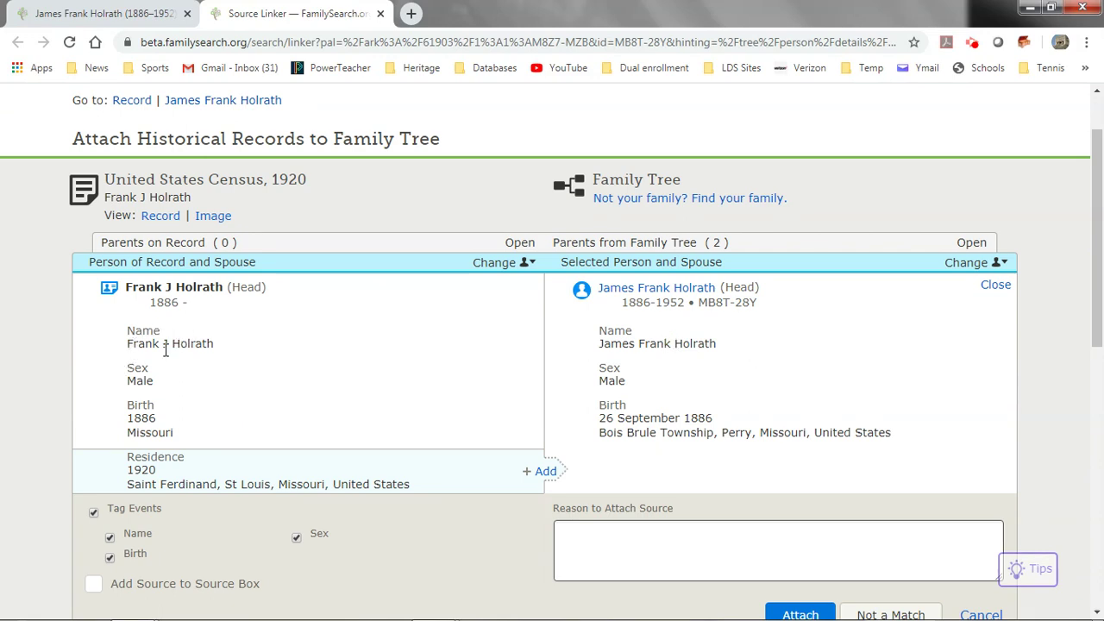
scroll(166, 349, "down", 1)
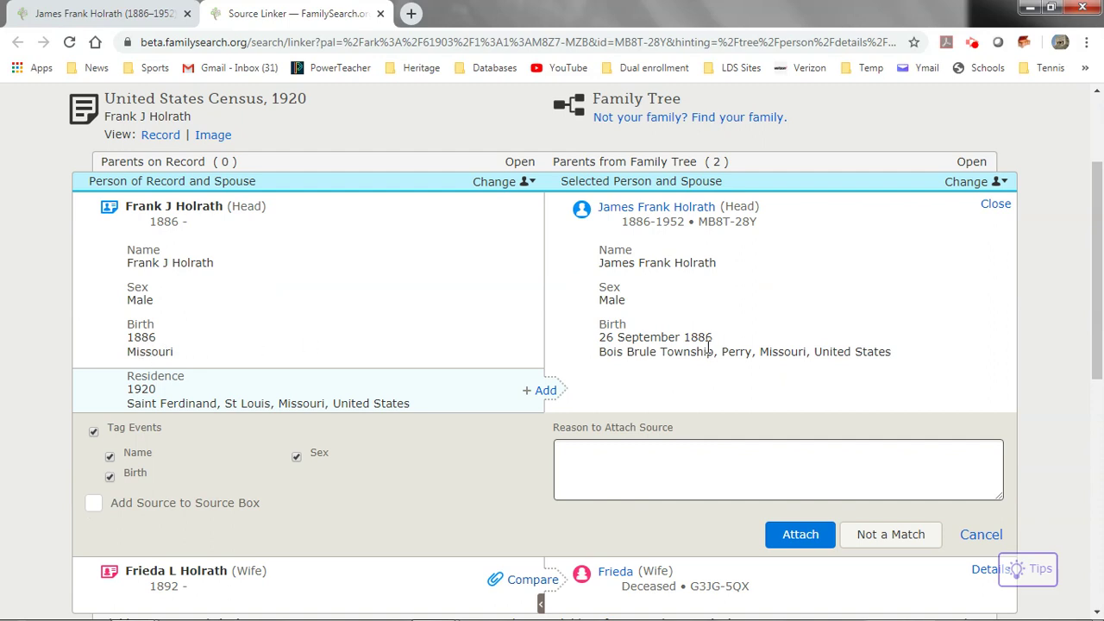
scroll(240, 372, "down", 1)
scroll(240, 367, "down", 1)
scroll(240, 365, "down", 1)
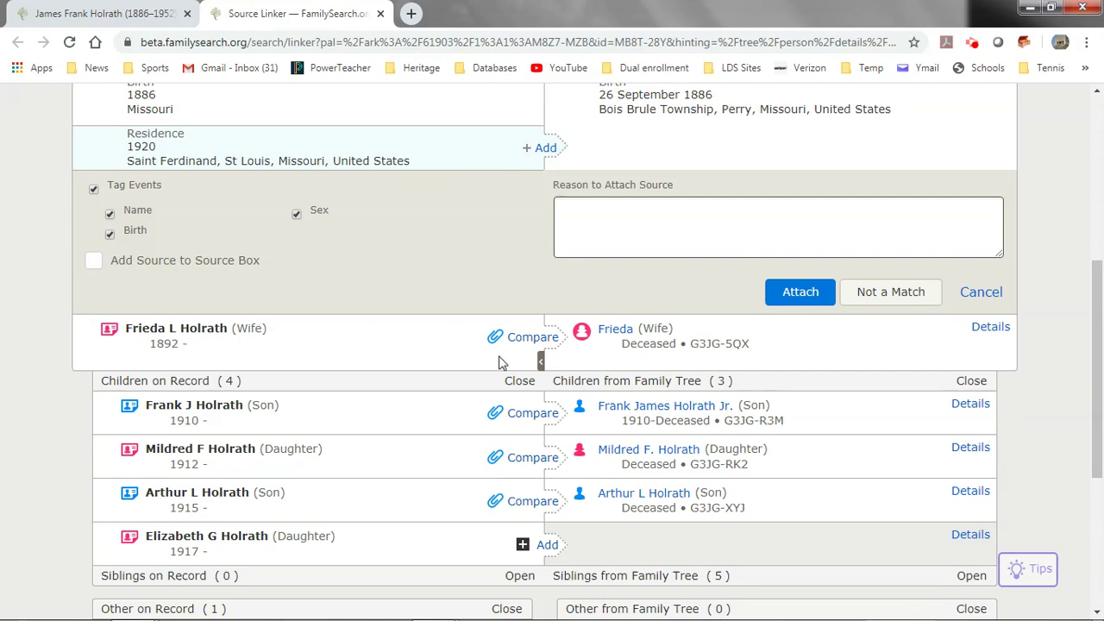
scroll(313, 364, "down", 1)
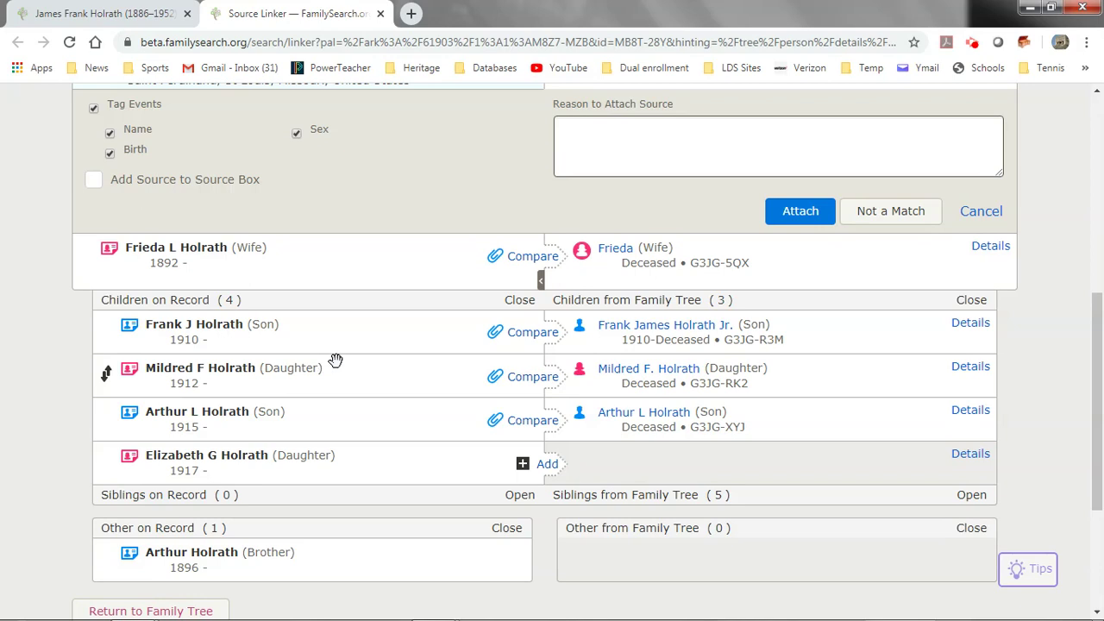
scroll(427, 257, "up", 2)
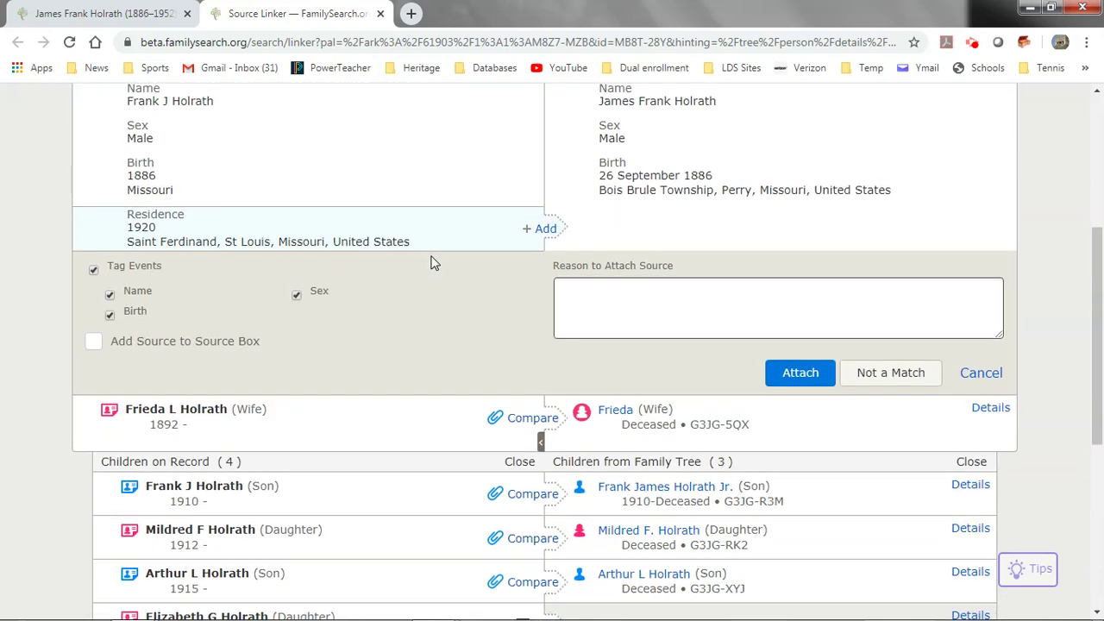
scroll(453, 209, "up", 2)
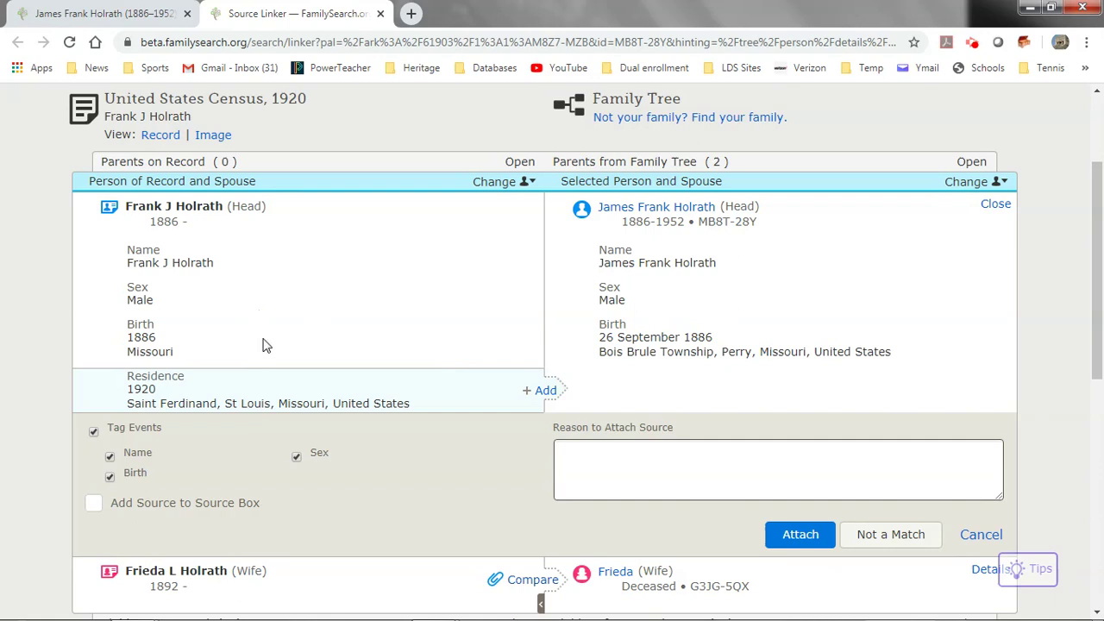
Add the 1920 Saint Ferdinand, St Louis, Missouri residence from the census to the head of household's Family Tree entry
left_click(552, 400)
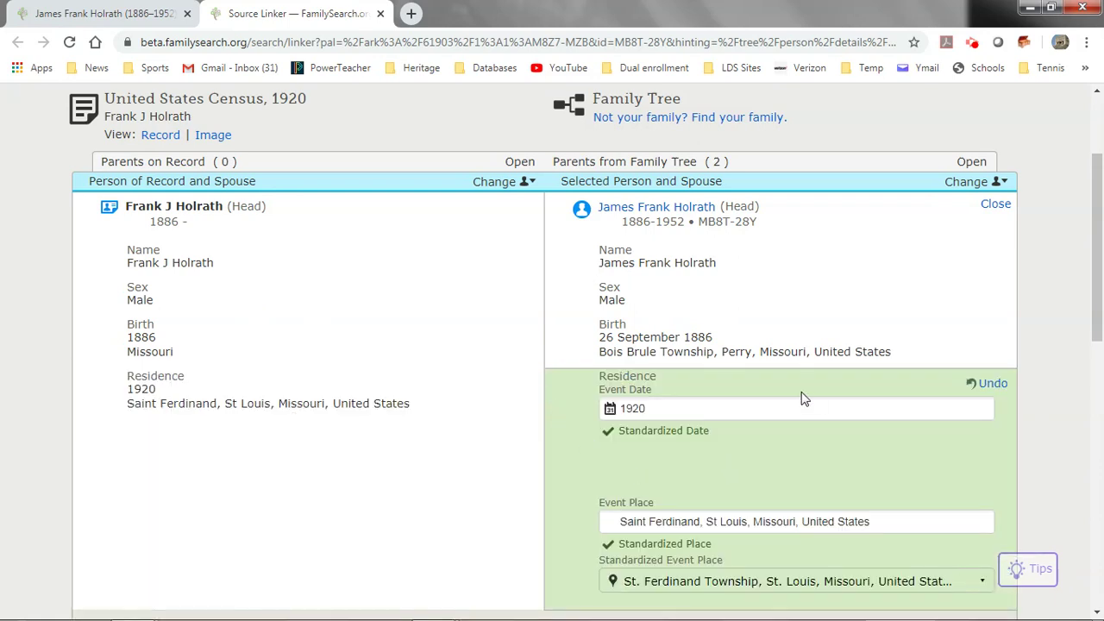
scroll(731, 444, "down", 2)
scroll(729, 458, "down", 1)
Attach the census to the head of household with the reason "Record shows the family relationships and dates and places he lived."
left_click(710, 417)
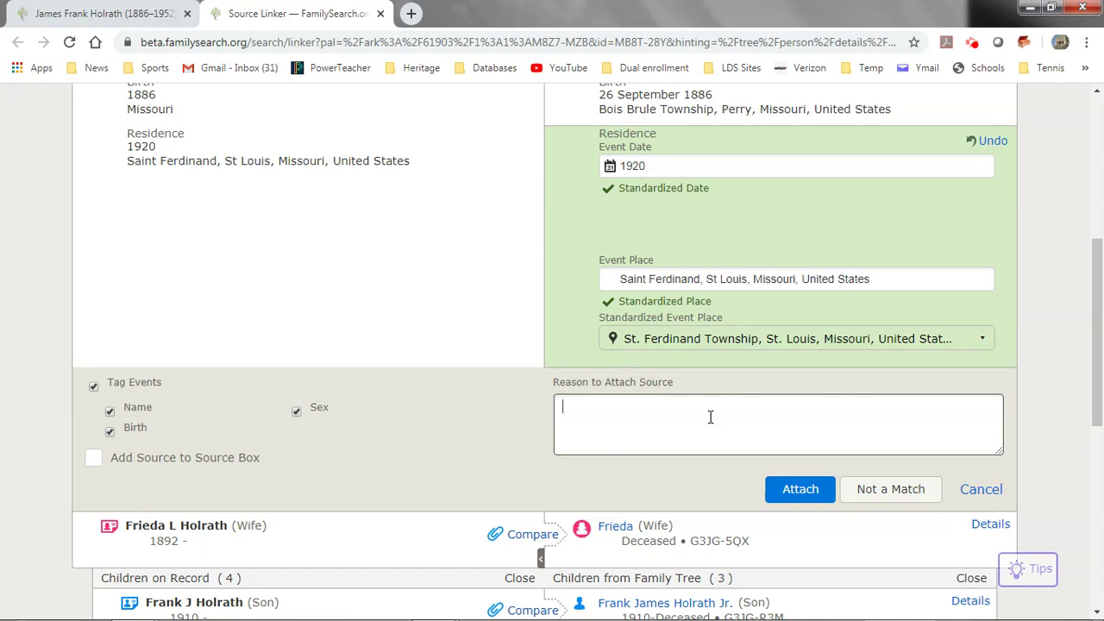
type("Show")
key("BackSpace")
key("BackSpace")
key("BackSpace")
type("Record shows")
type(" tha")
type("e family rela")
type("tions")
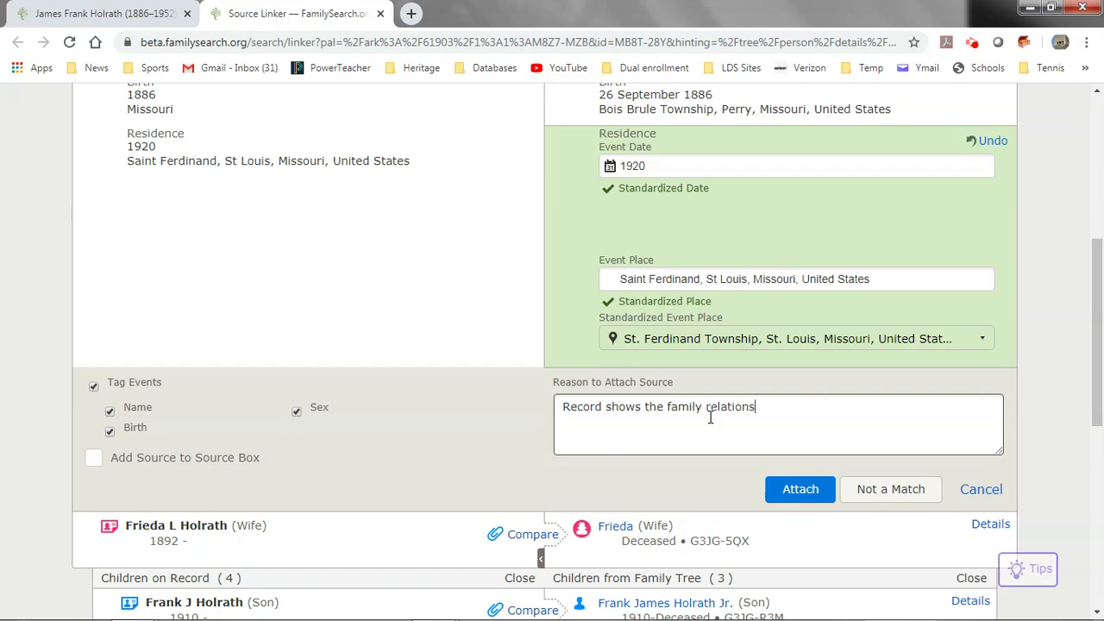
type("ips")
key("BackSpace")
key("BackSpace")
type("hips and dtta and")
key("BackSpace")
key("BackSpace")
key("BackSpace")
key("BackSpace")
key("BackSpace")
type("es and places")
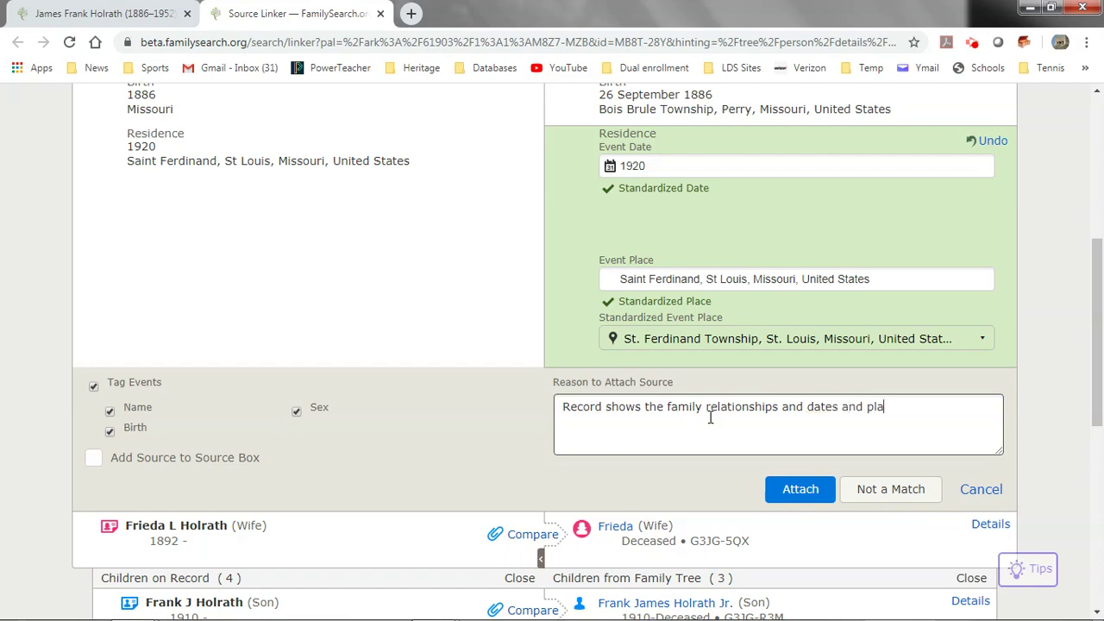
type(" he lived.")
left_click(802, 496)
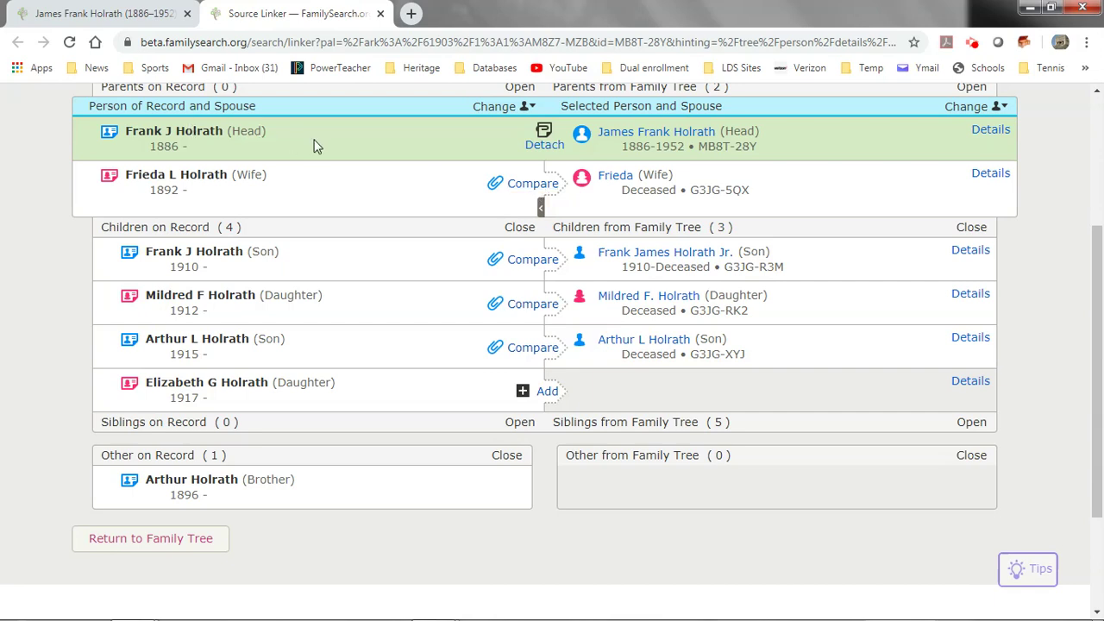
Compare the wife's entries and add her Illinois birth details and 1920 Saint Ferdinand residence to Family Tree
left_click(534, 184)
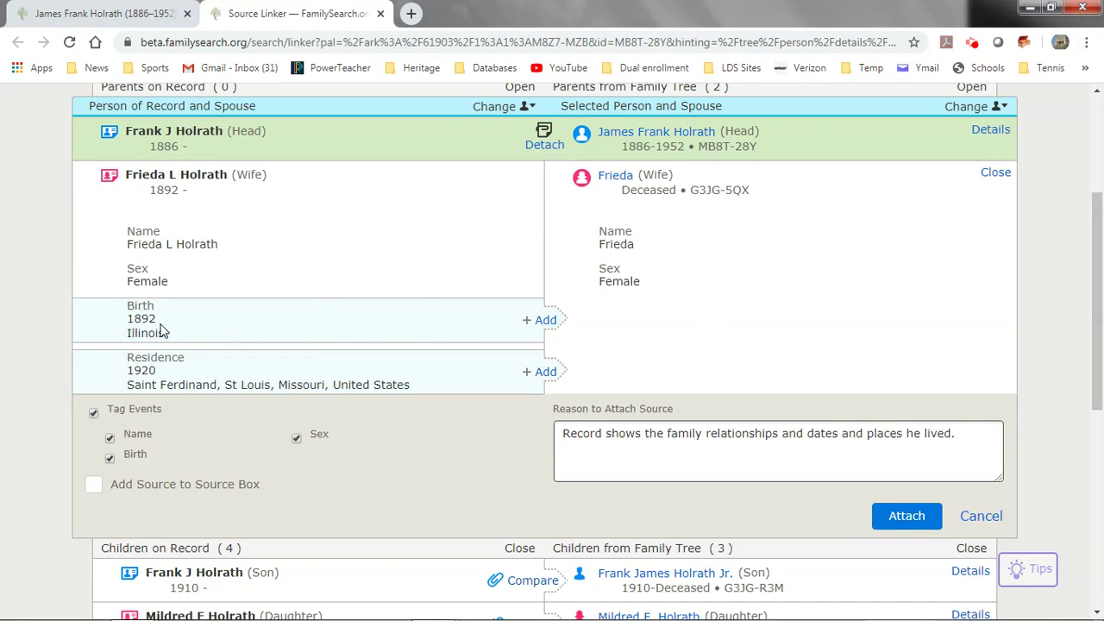
left_click(546, 321)
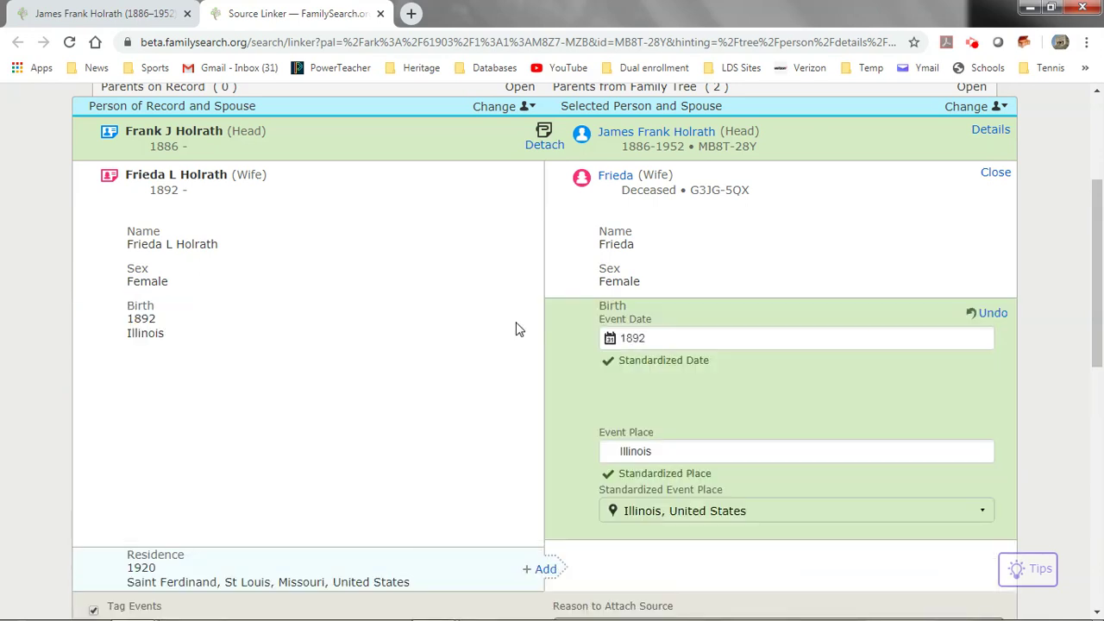
scroll(839, 300, "down", 1)
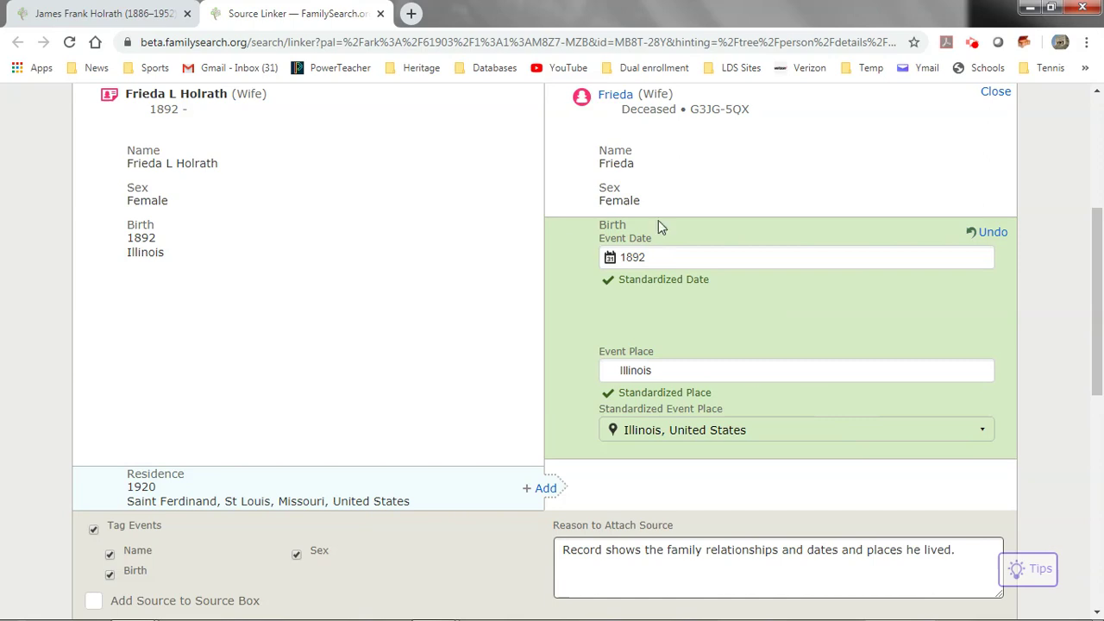
scroll(371, 289, "down", 1)
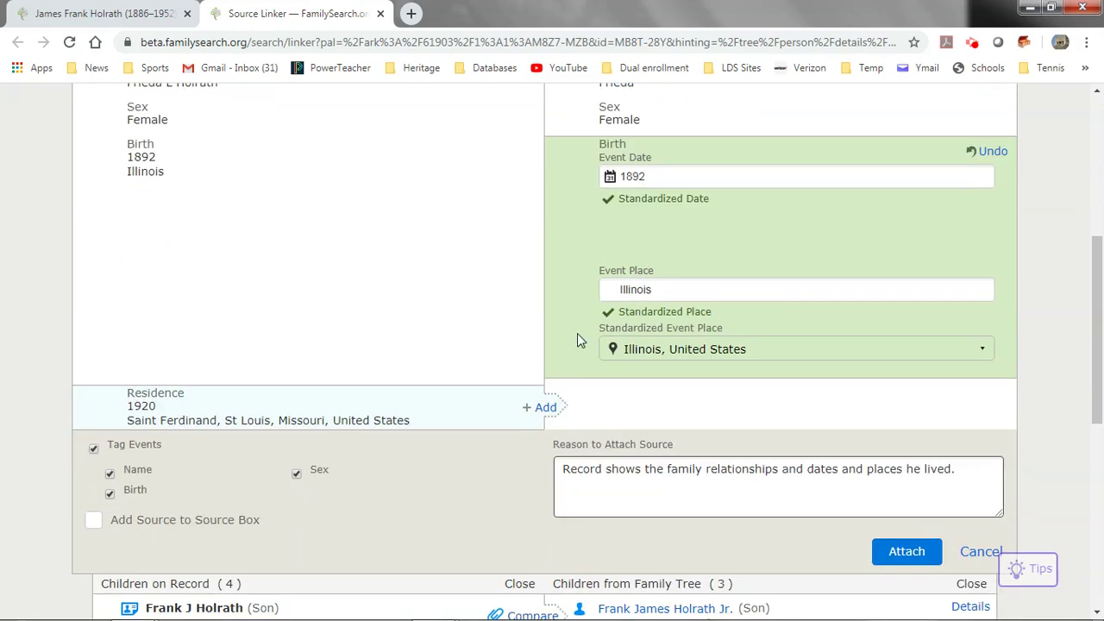
left_click(546, 410)
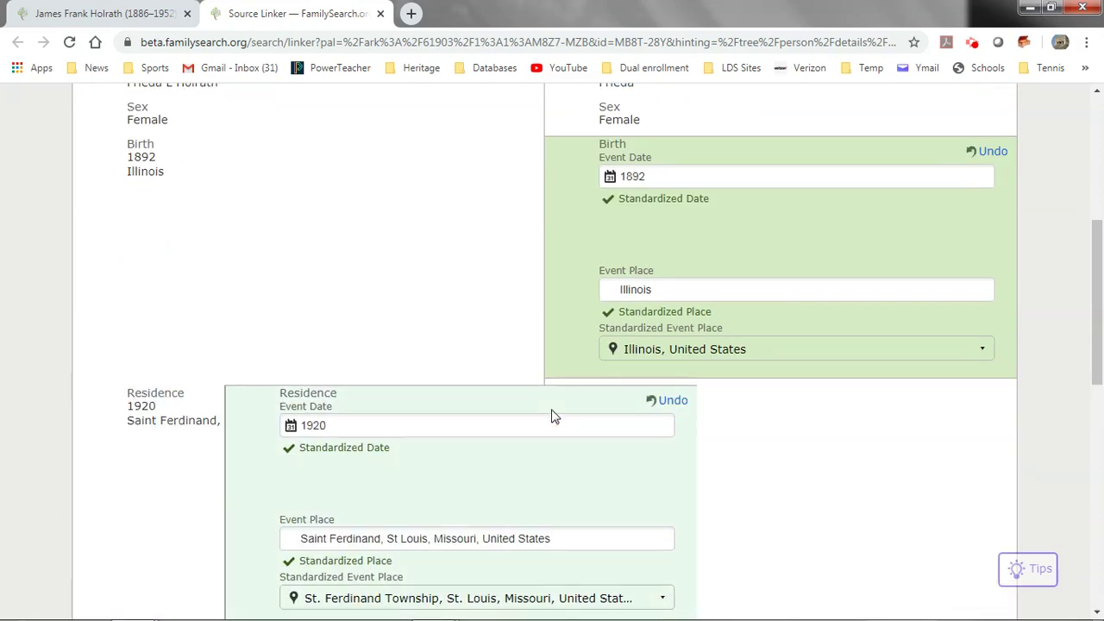
scroll(673, 455, "down", 1)
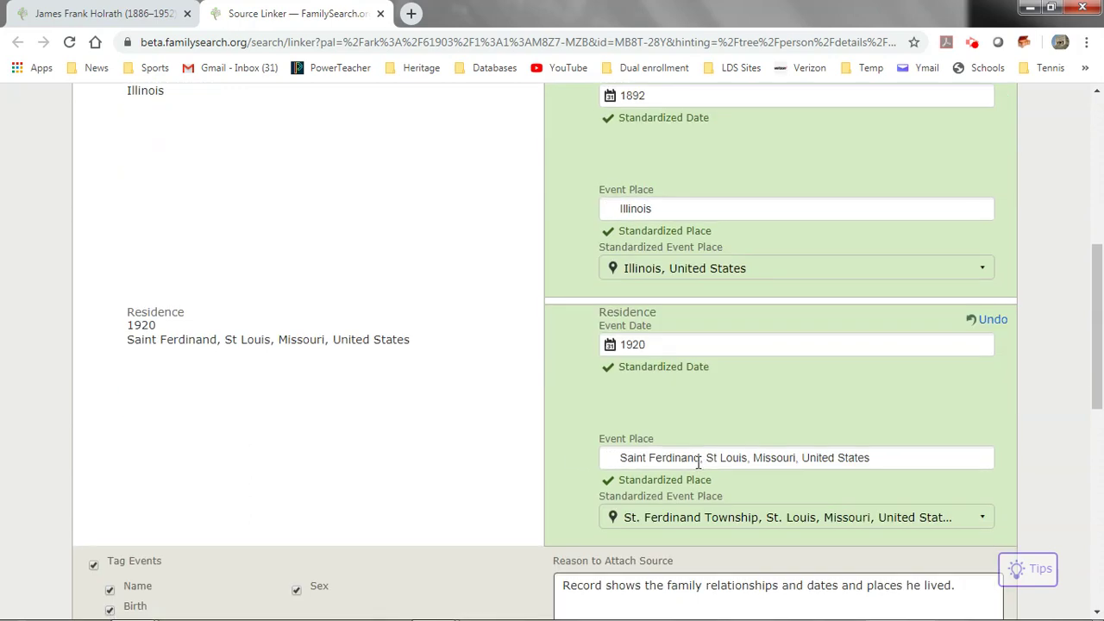
scroll(713, 224, "up", 2)
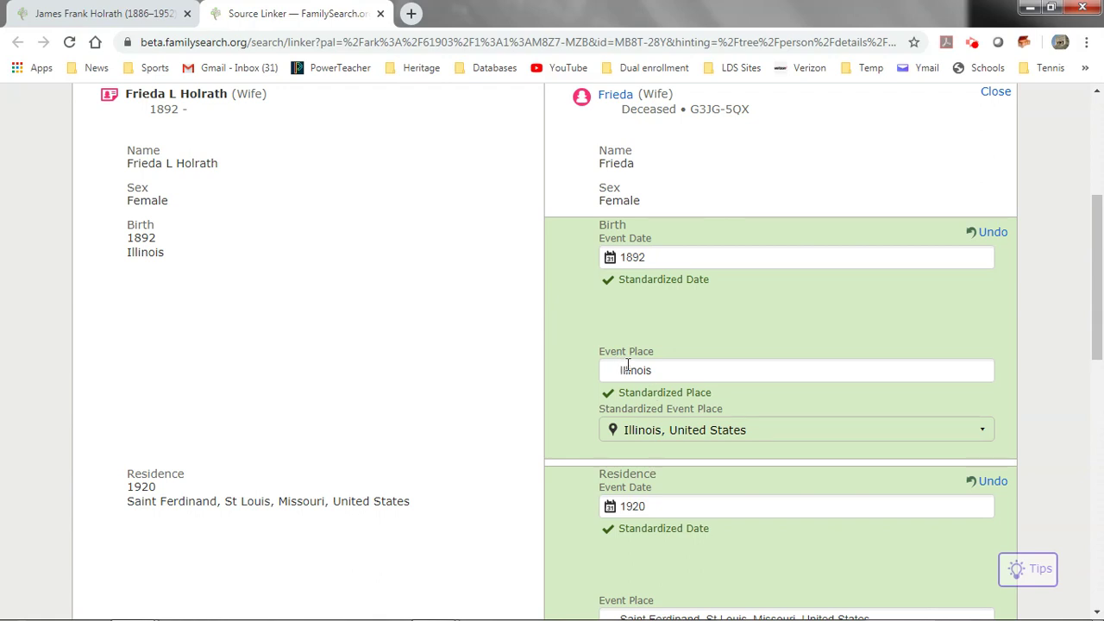
Change "he" to "she" in the wife's reason statement and attach the census record to her
scroll(621, 370, "down", 5)
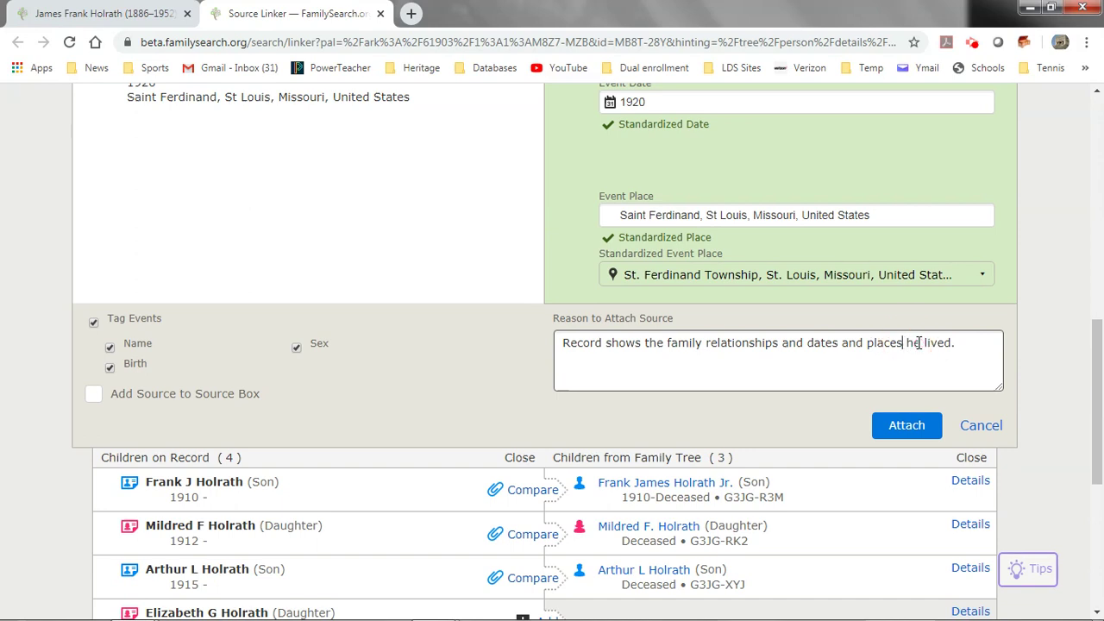
type("s")
left_click(909, 427)
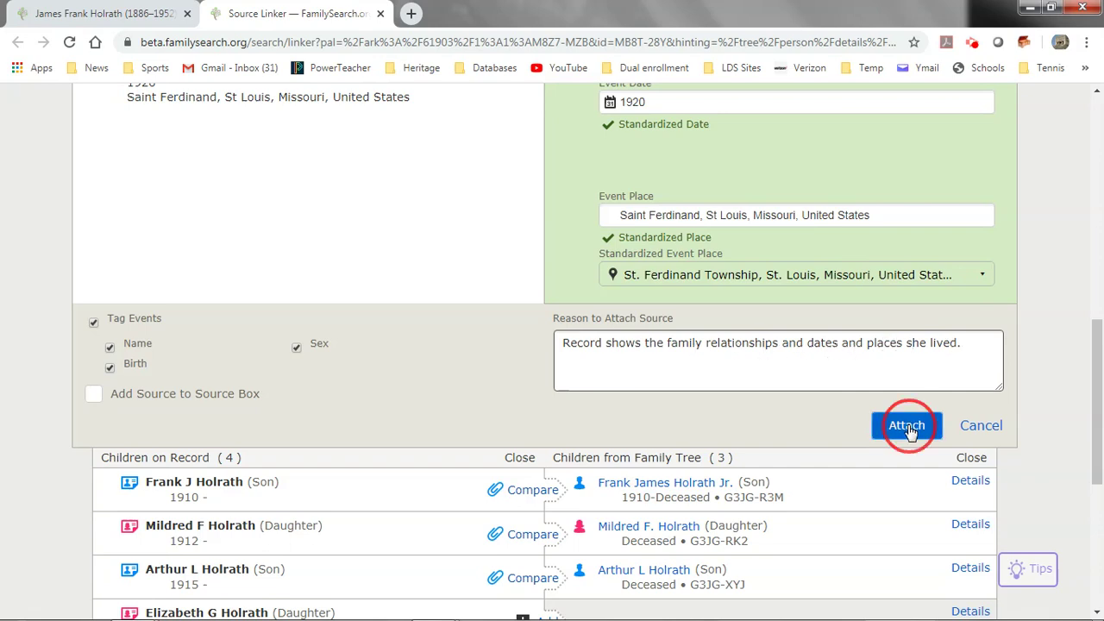
Attach the census to the first son, adding his 1920 Saint Ferdinand residence and changing the reason's wording to "he lived."
scroll(633, 417, "up", 2)
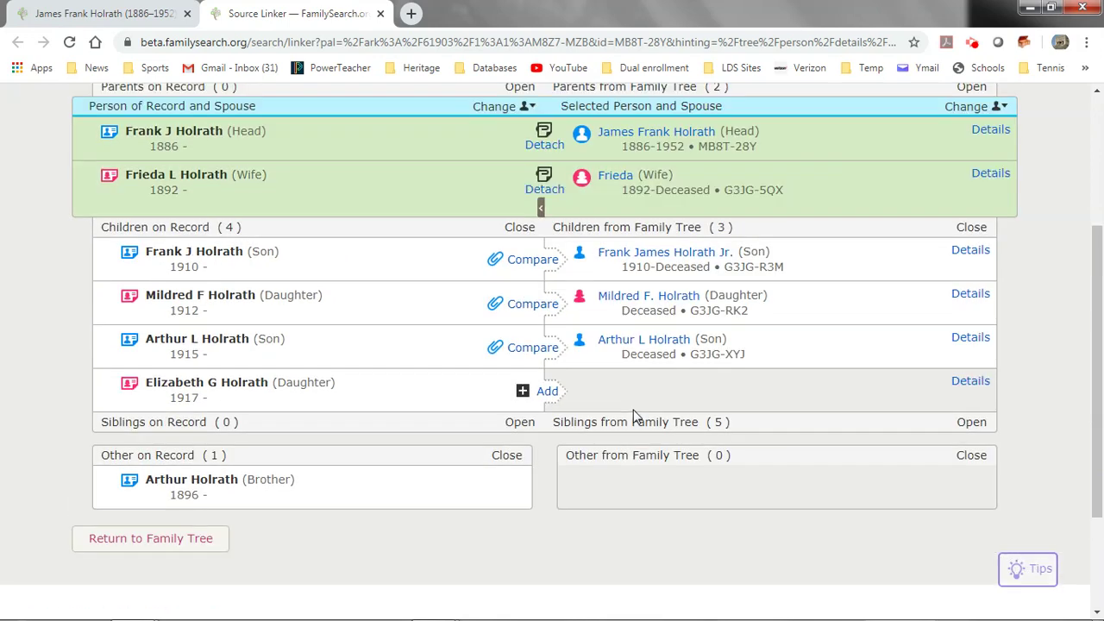
left_click(534, 261)
scroll(534, 261, "down", 2)
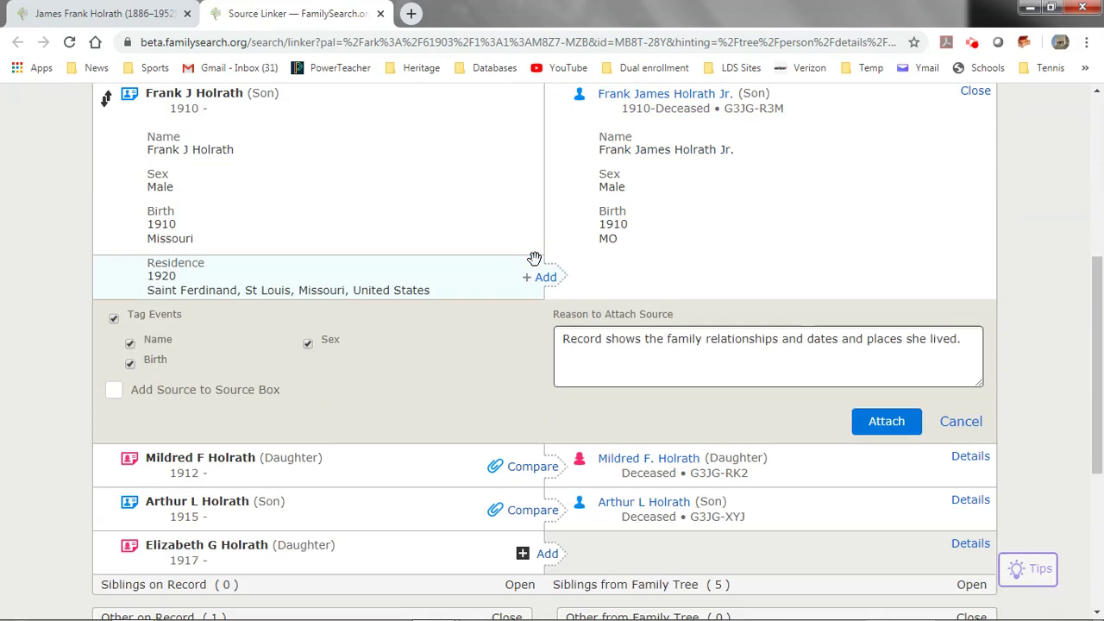
left_click(547, 274)
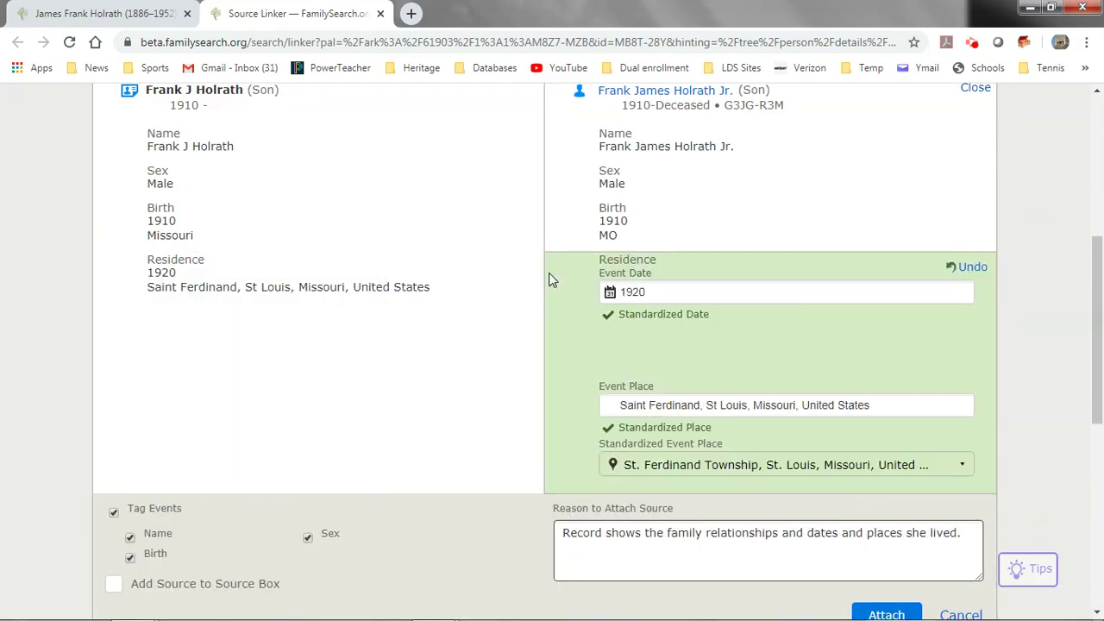
scroll(552, 280, "down", 2)
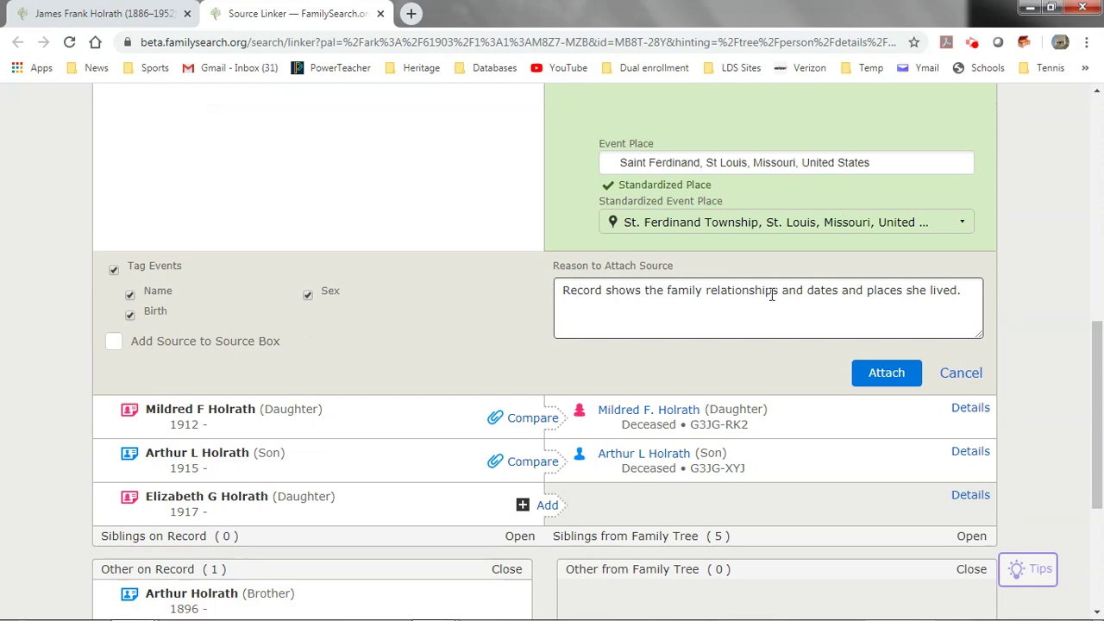
left_click(913, 290)
key("BackSpace")
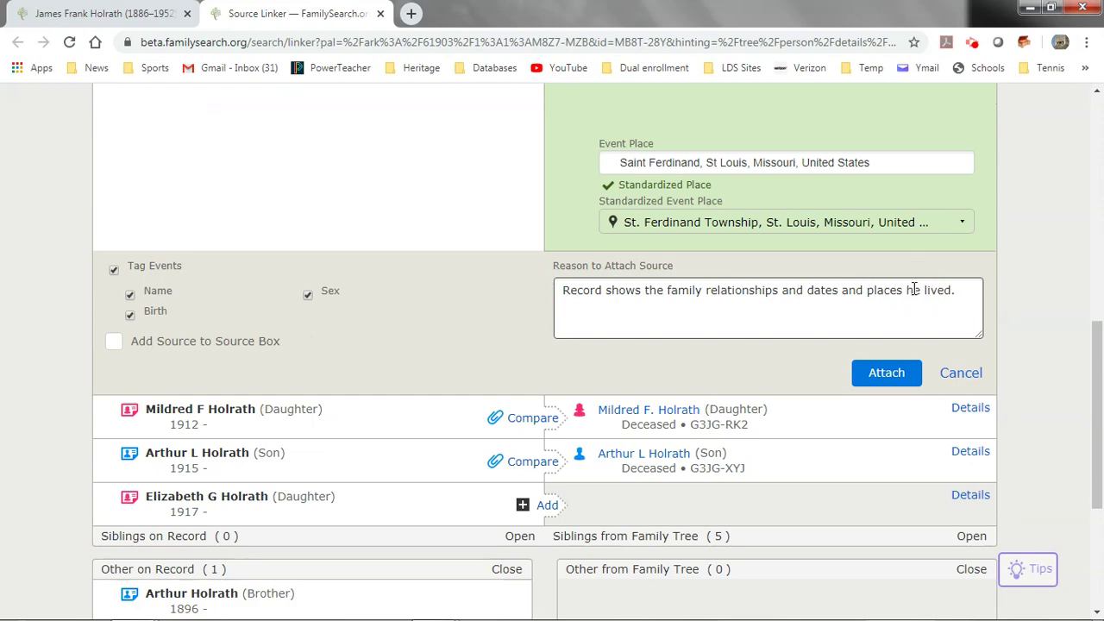
left_click(887, 372)
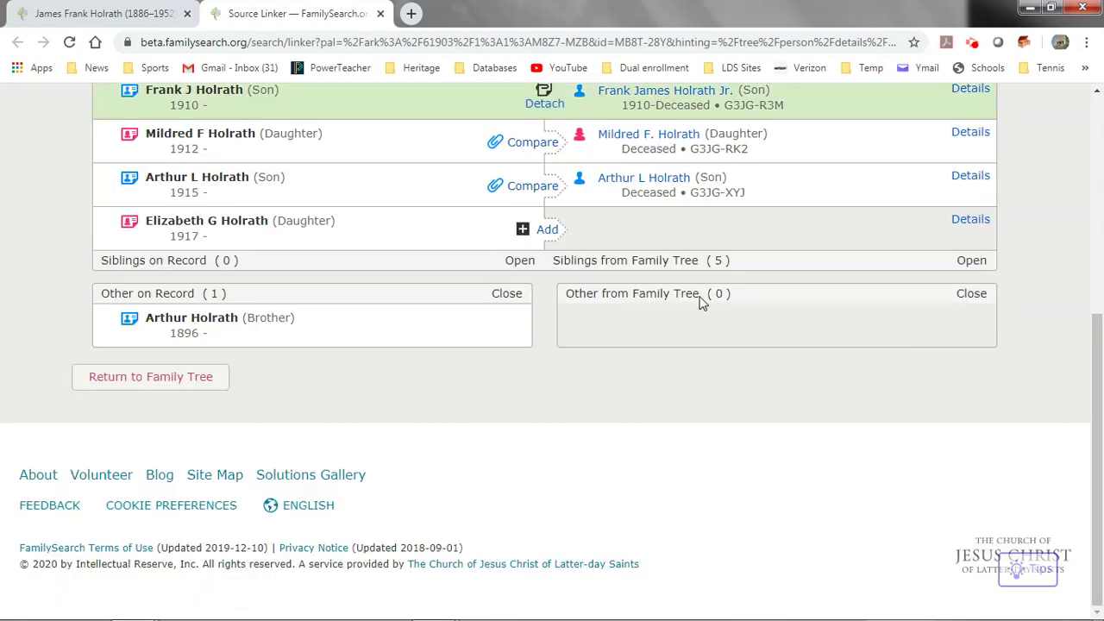
Attach the census to the first daughter, adding her Missouri birth details and 1920 residence, with the reason's wording changed to "she lived."
scroll(699, 297, "up", 1)
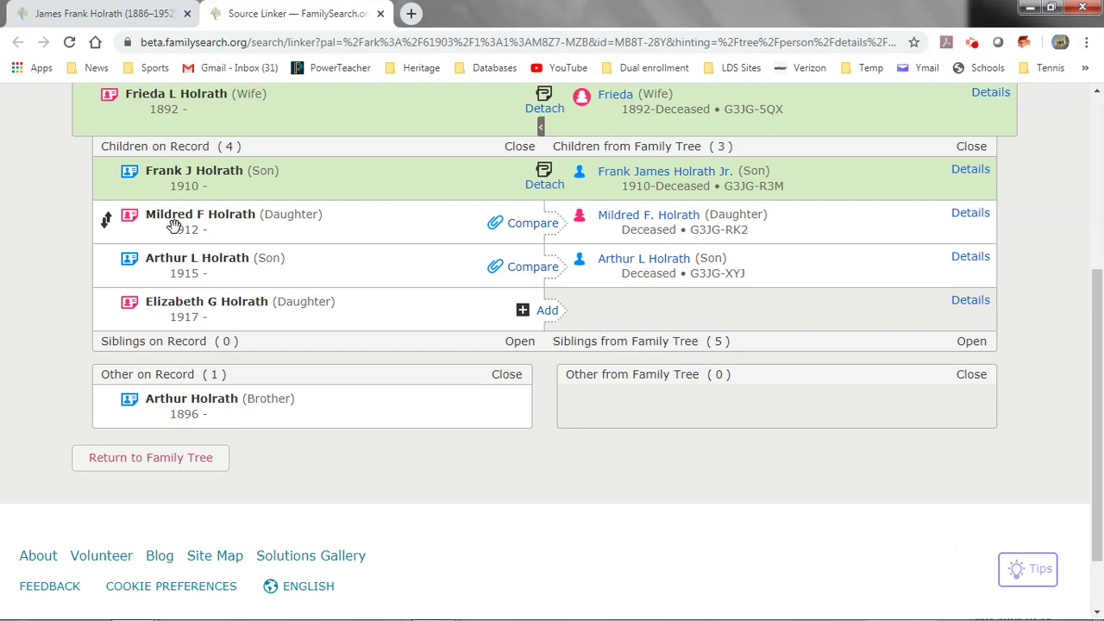
left_click(534, 226)
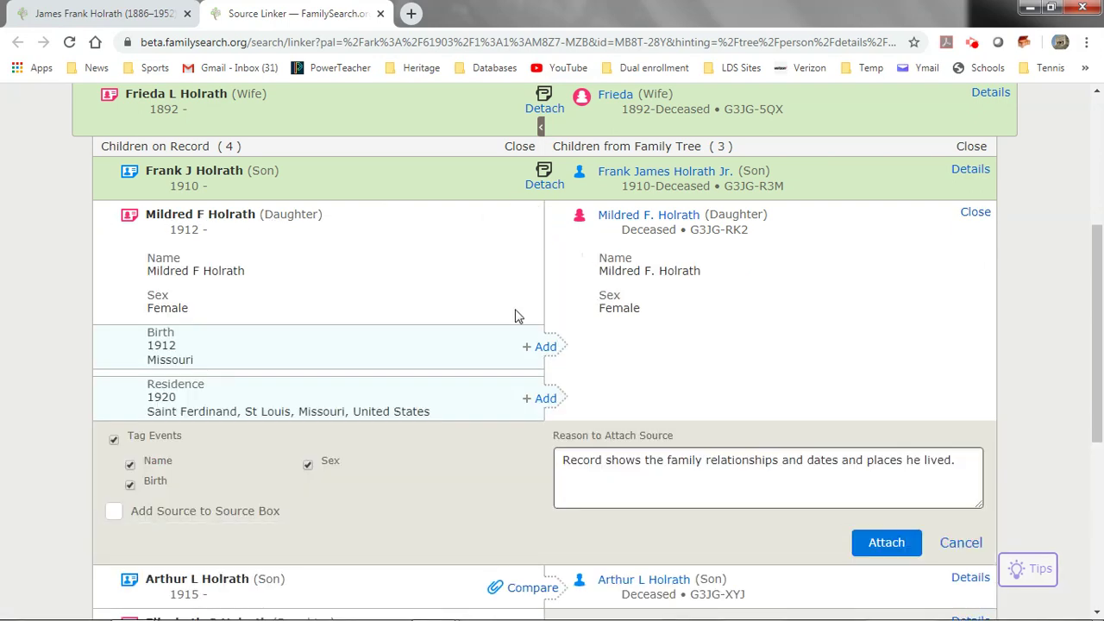
left_click(546, 349)
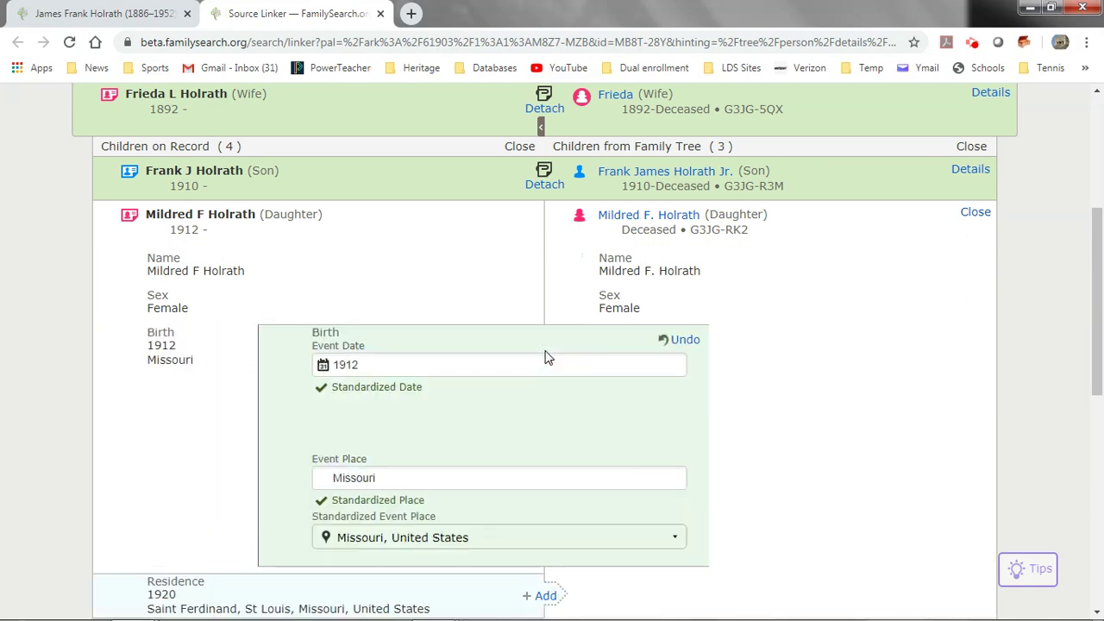
scroll(552, 362, "down", 1)
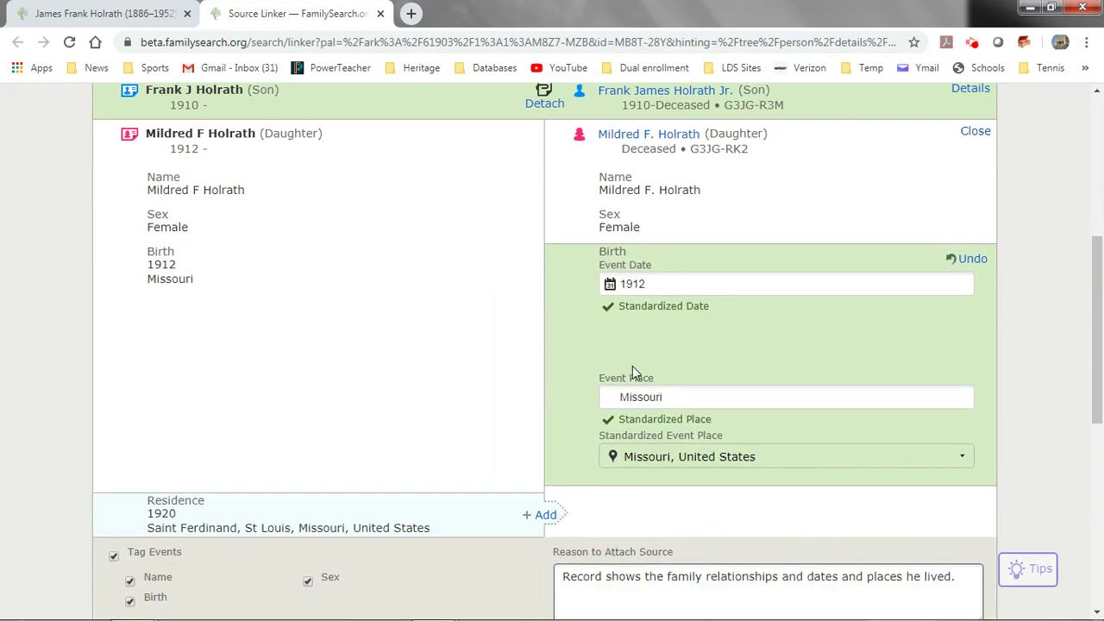
left_click(621, 396)
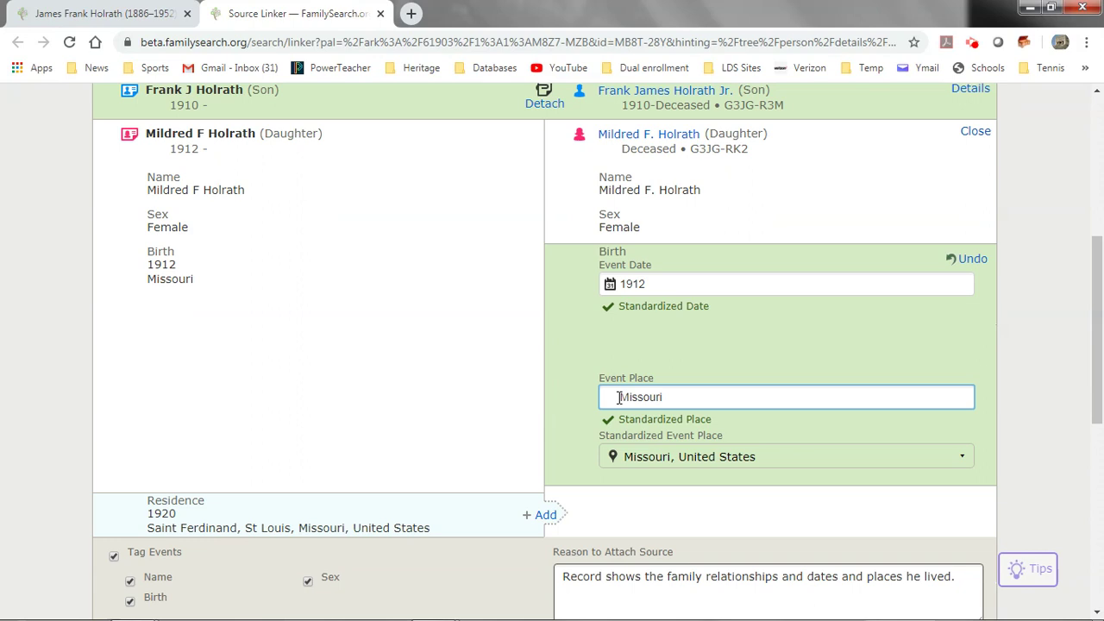
scroll(463, 363, "down", 1)
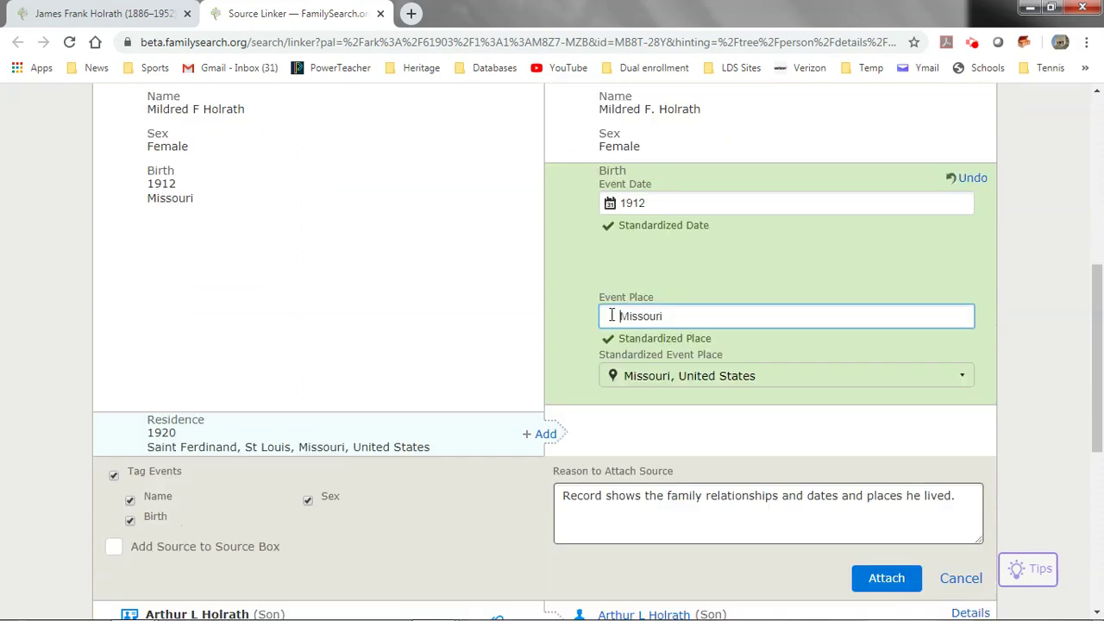
left_click(553, 440)
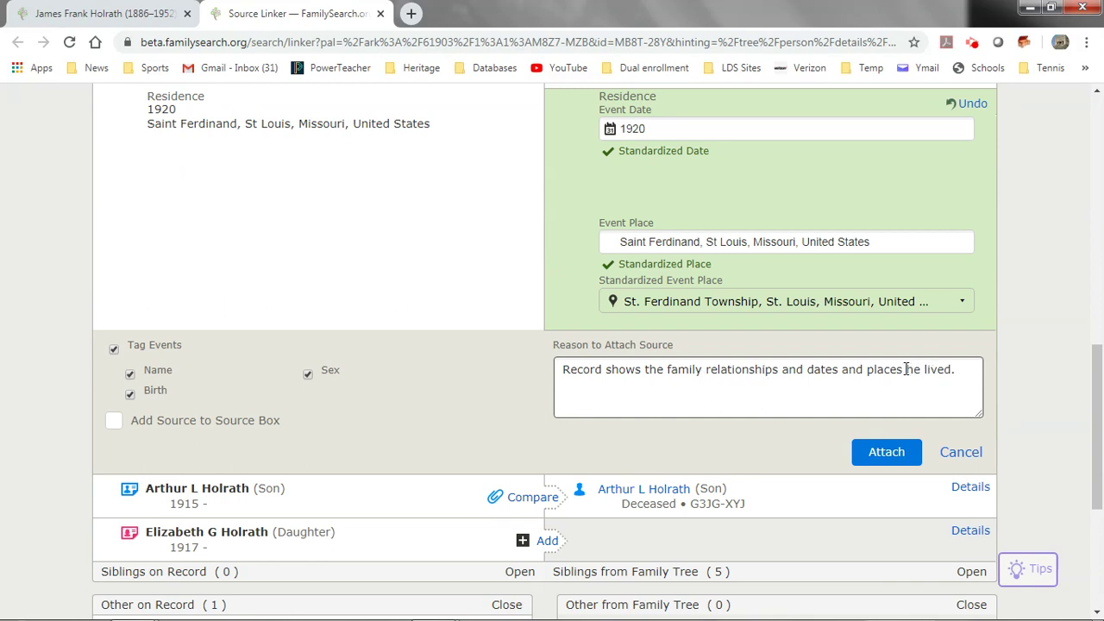
left_click(885, 452)
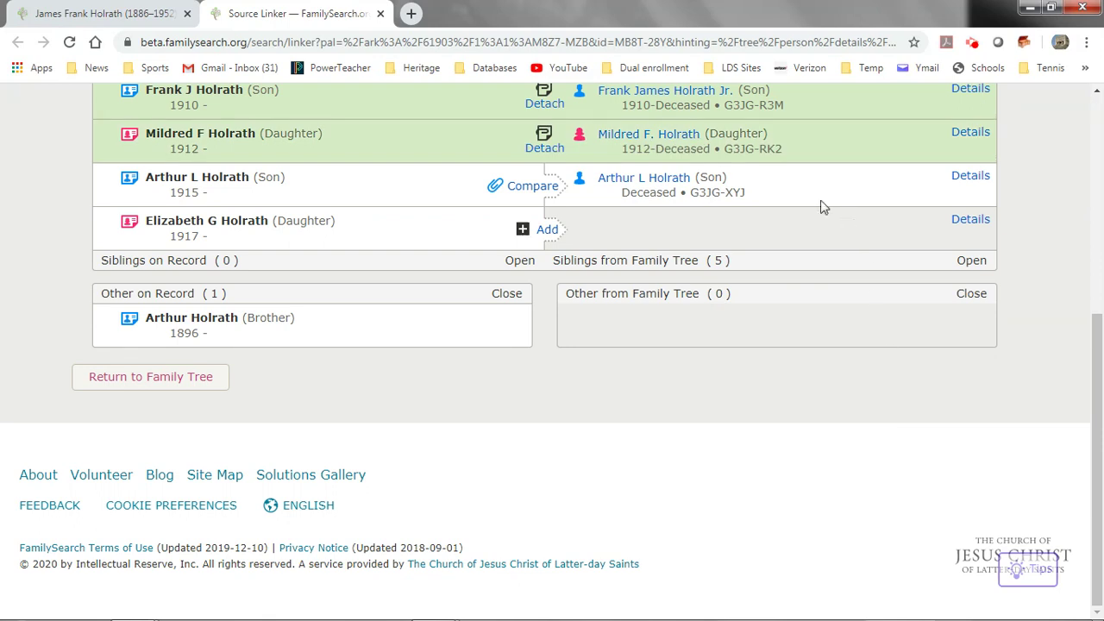
Compare the second son's entries and add his Missouri birth details and 1920 Saint Ferdinand residence to Family Tree
left_click(526, 191)
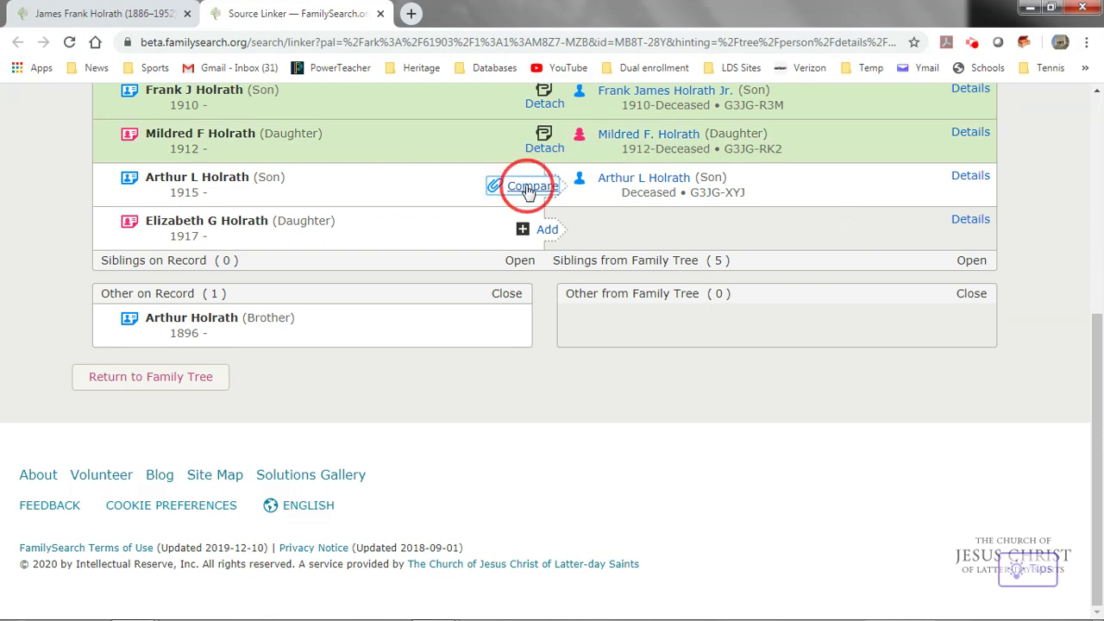
scroll(609, 195, "up", 6)
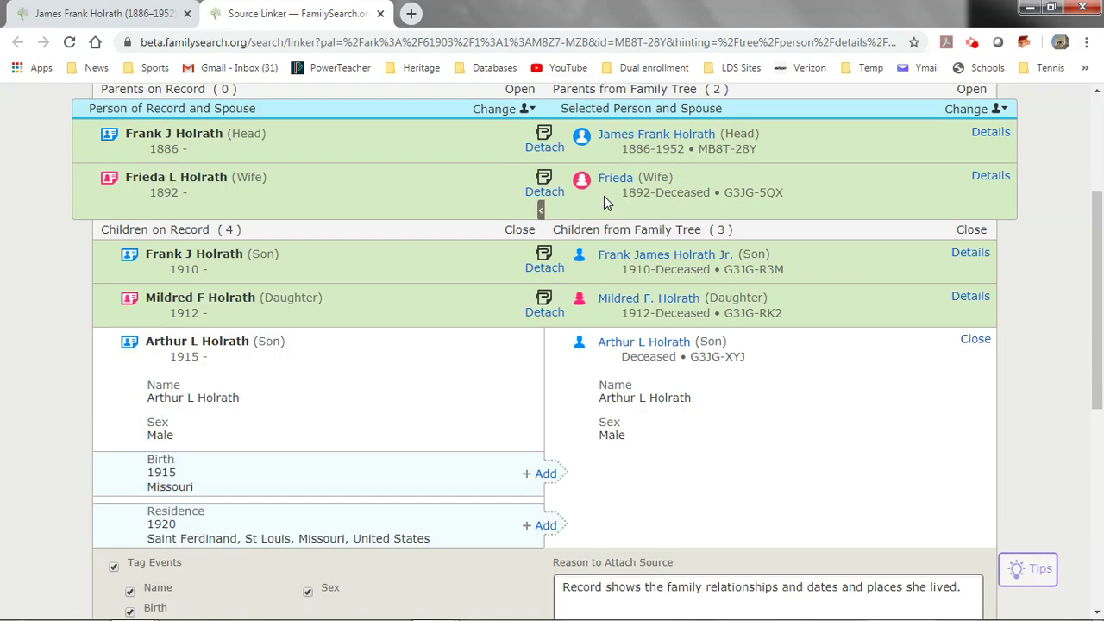
scroll(604, 196, "down", 1)
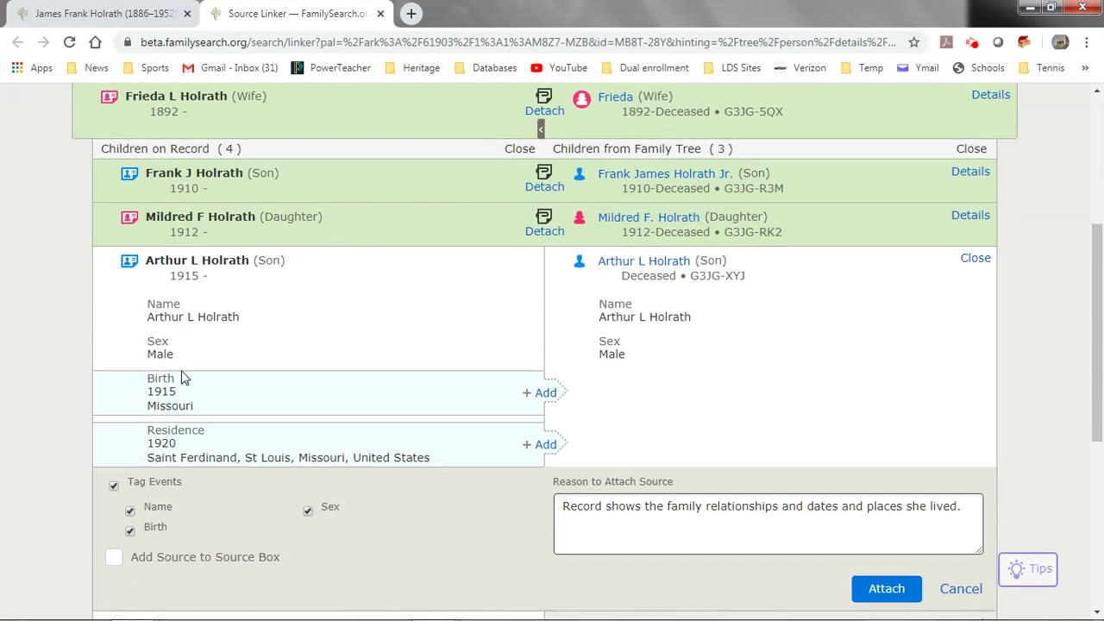
left_click(546, 393)
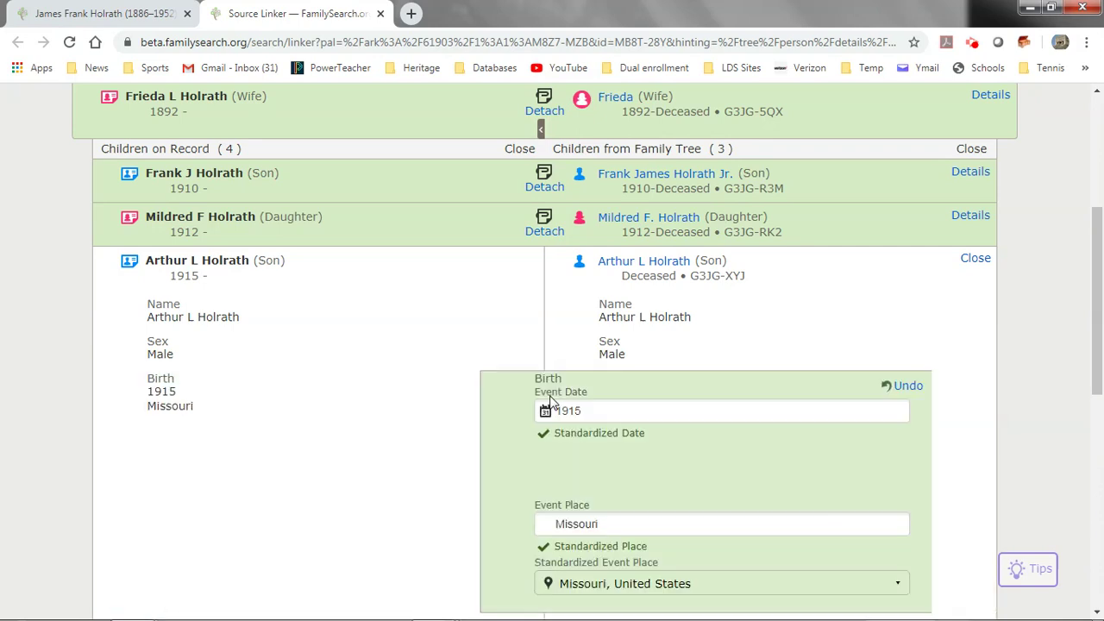
scroll(552, 402, "down", 3)
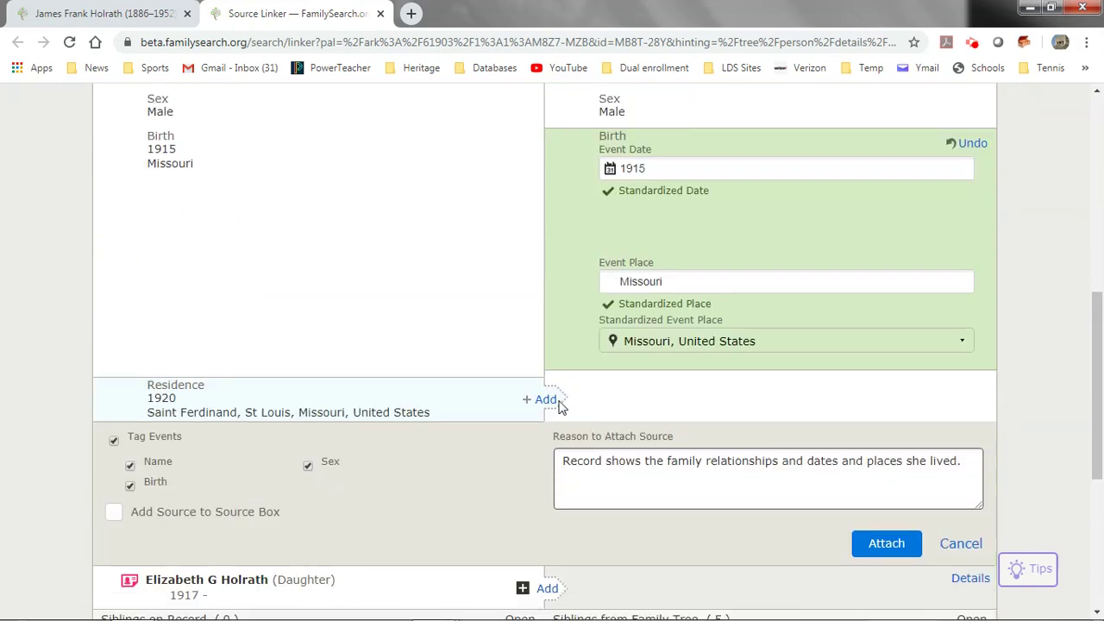
left_click(546, 399)
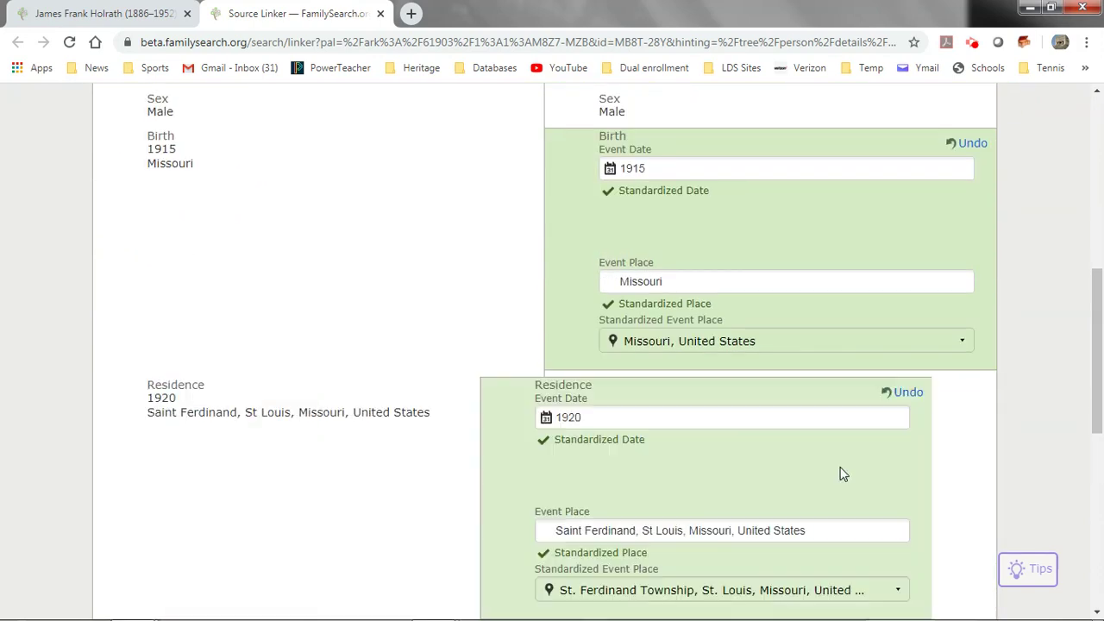
Change "she" to "he" in the second son's reason statement and attach the census record to him
scroll(821, 471, "down", 3)
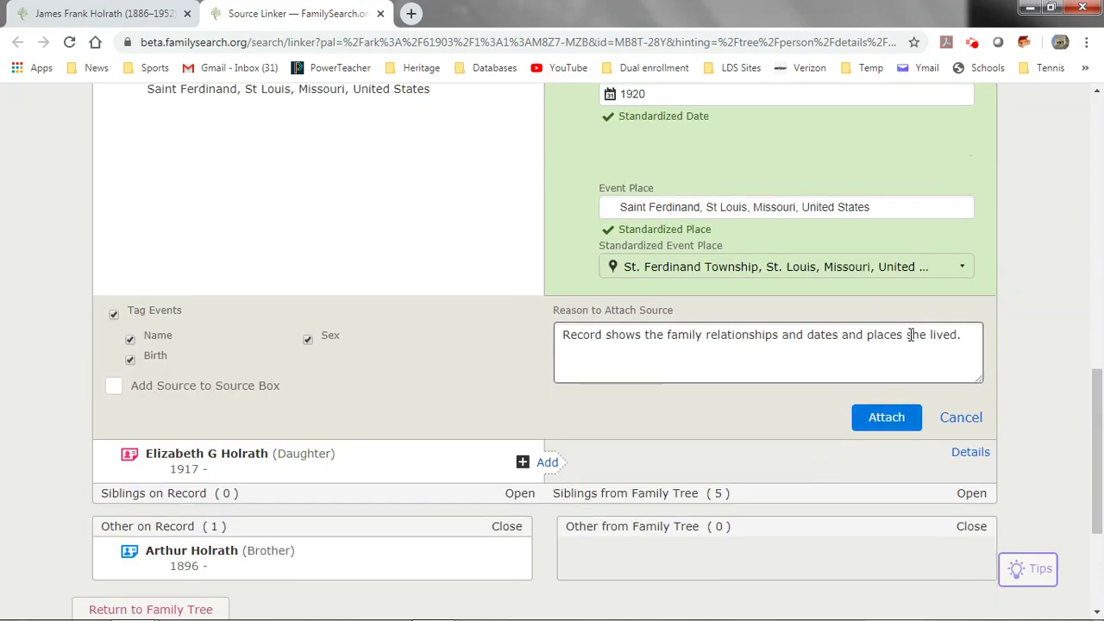
key("BackSpace")
scroll(863, 354, "down", 1)
left_click(887, 335)
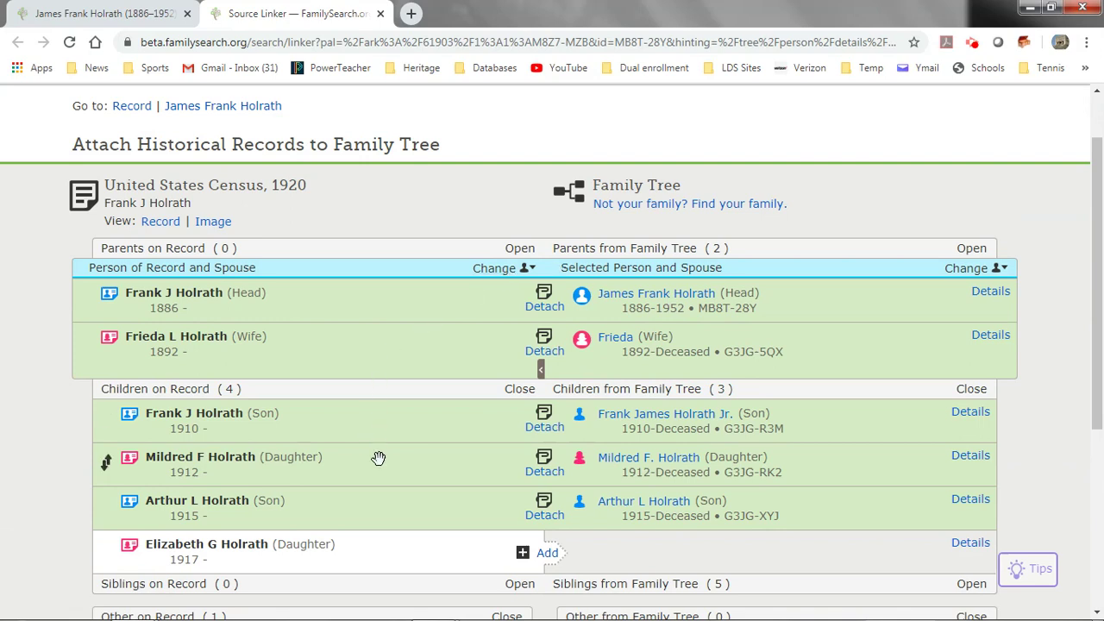
Start adding the census's unmatched youngest daughter to Family Tree and mark her as deceased
scroll(380, 461, "down", 1)
scroll(380, 461, "down", 2)
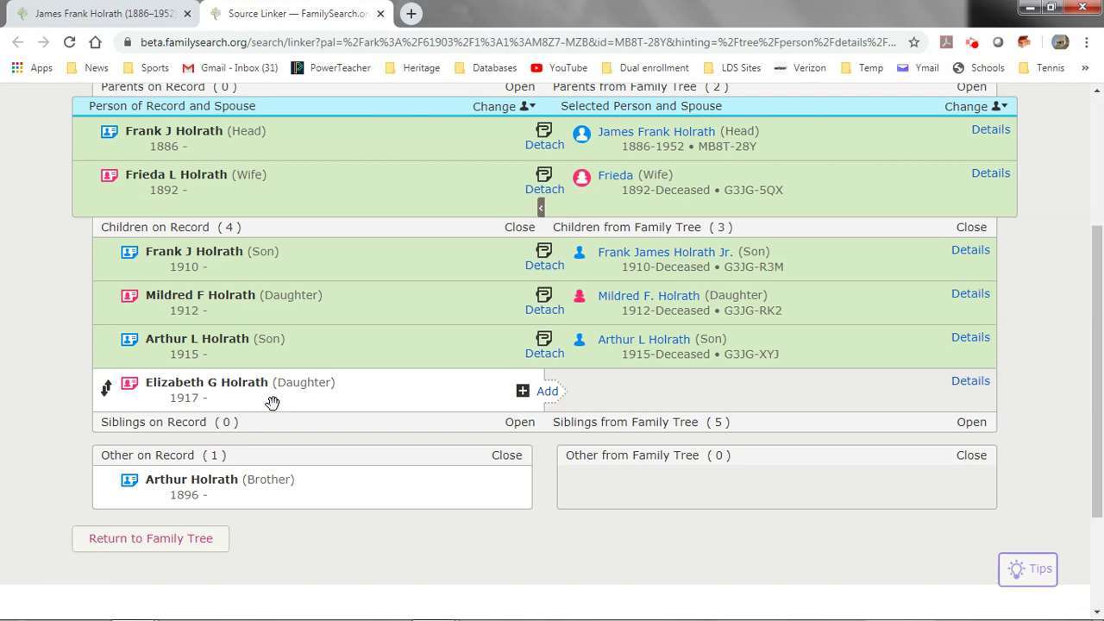
left_click(547, 392)
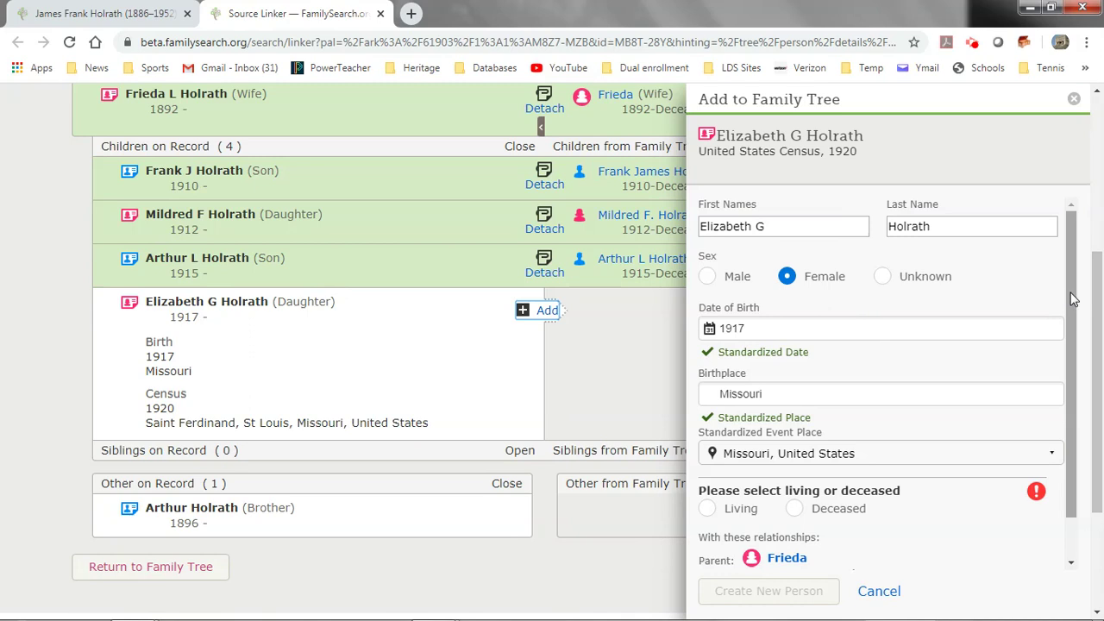
scroll(1073, 299, "down", 1)
scroll(1101, 371, "down", 1)
left_click_drag(1101, 370, 1100, 420)
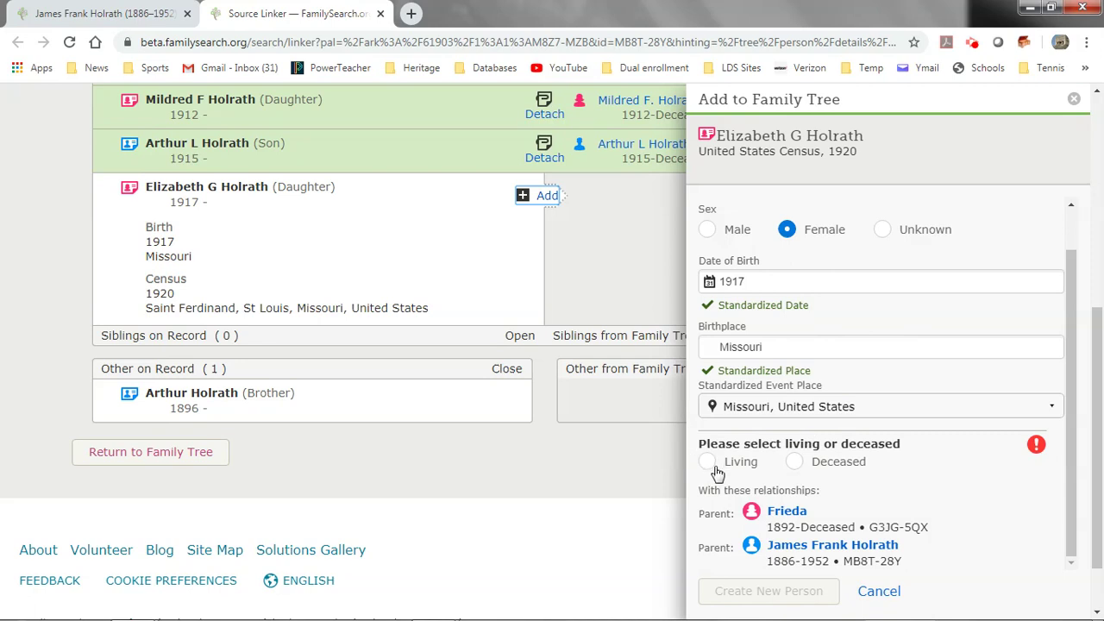
left_click(794, 463)
scroll(802, 448, "down", 2)
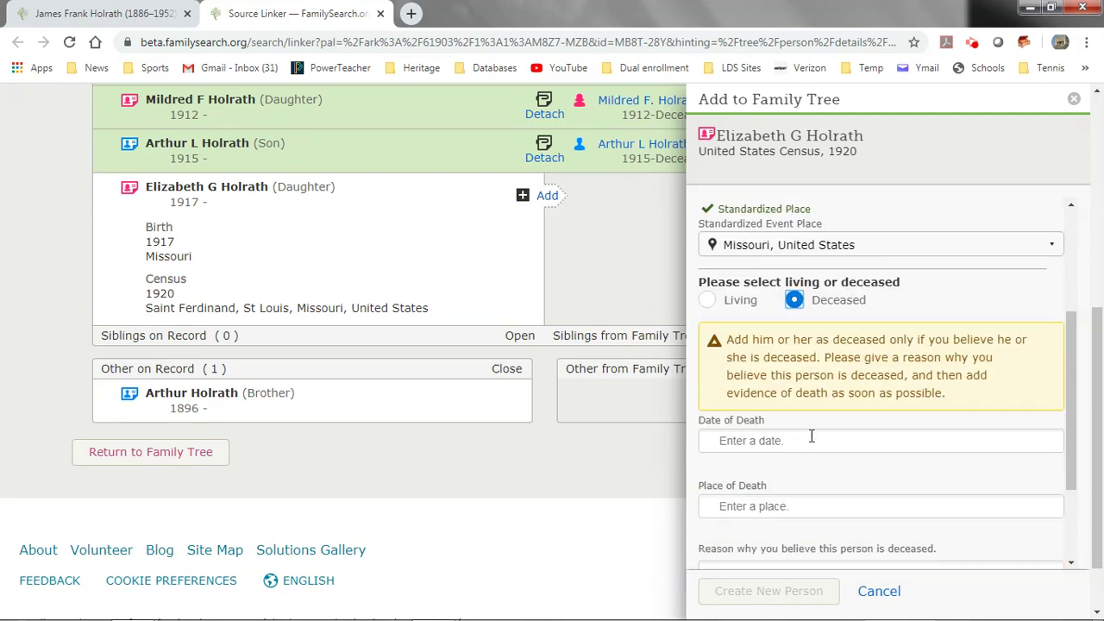
Give "Find a grave" as the reason for believing the daughter is deceased and create her as a new person
scroll(811, 437, "down", 3)
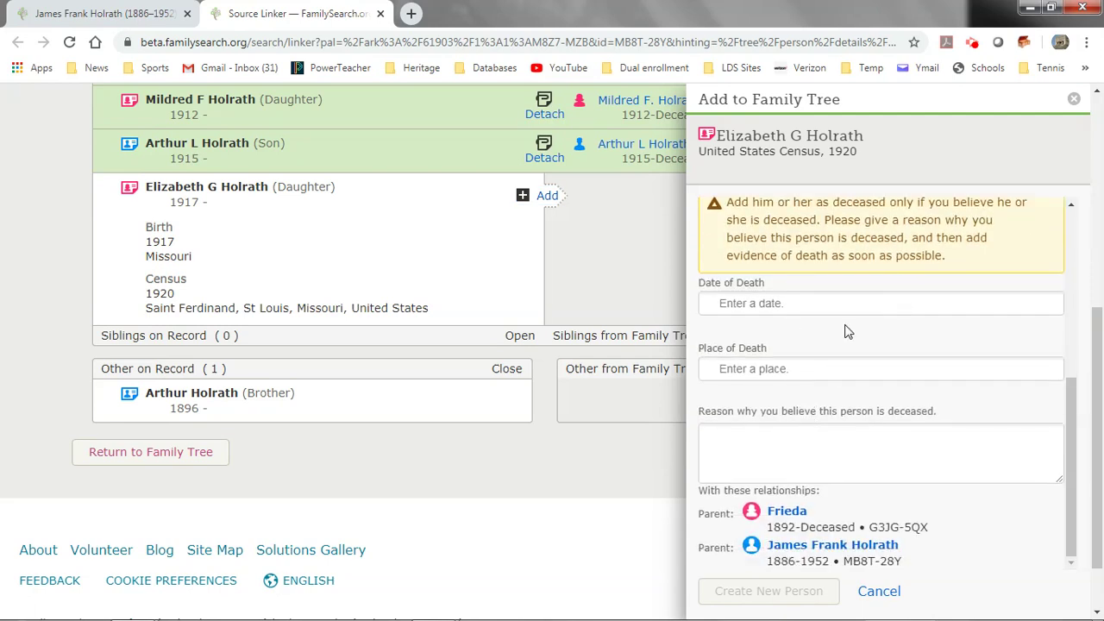
scroll(842, 329, "down", 2)
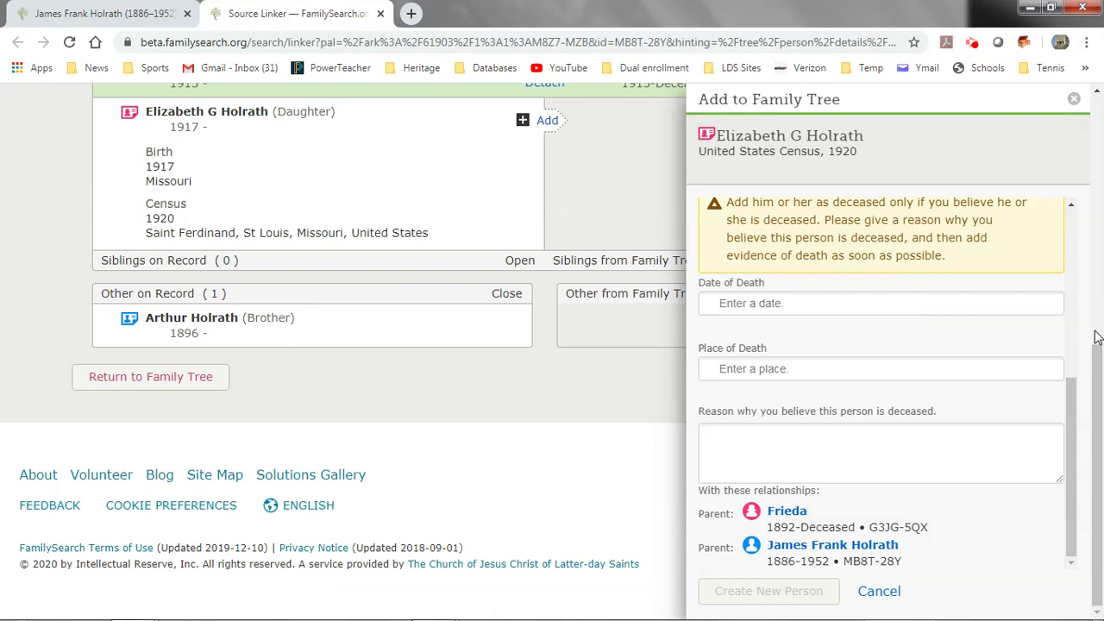
left_click(758, 444)
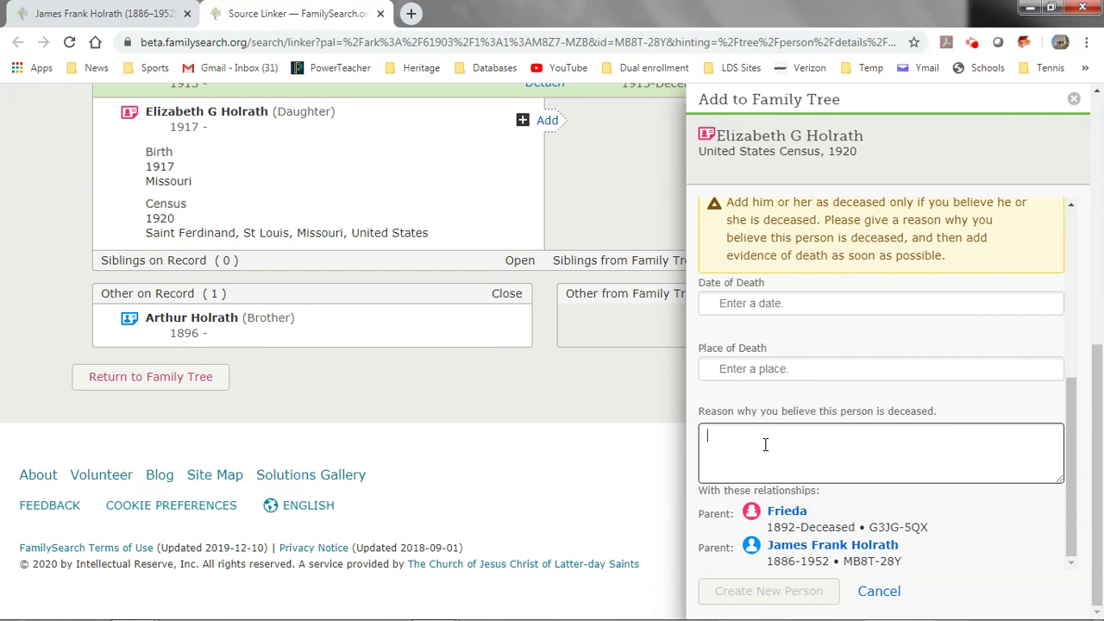
type("Fi")
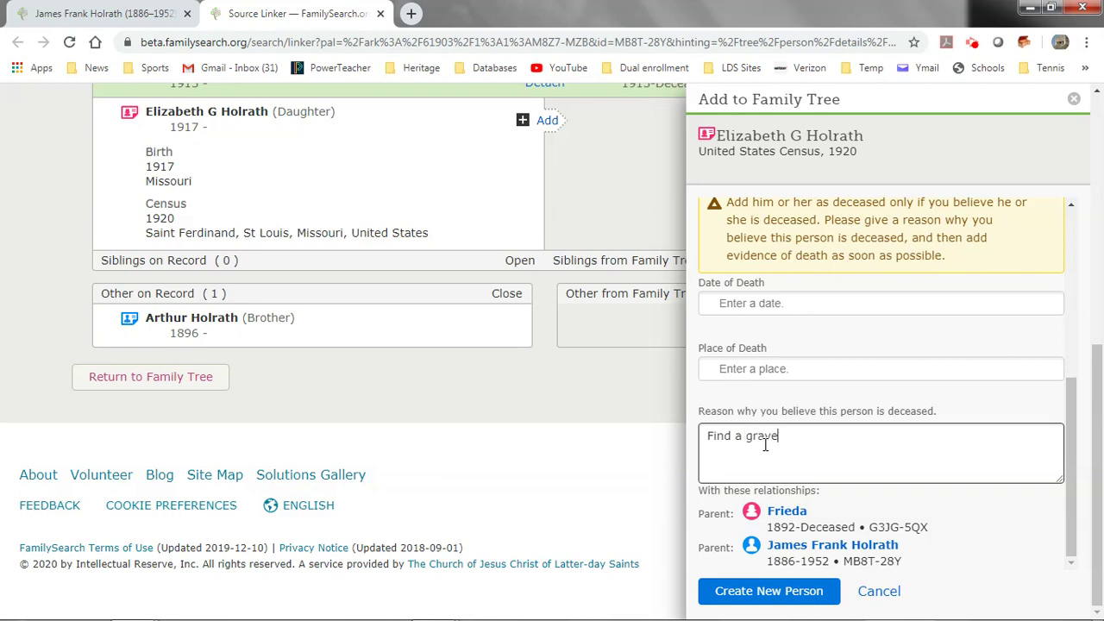
type("nd a grave")
left_click(1100, 380)
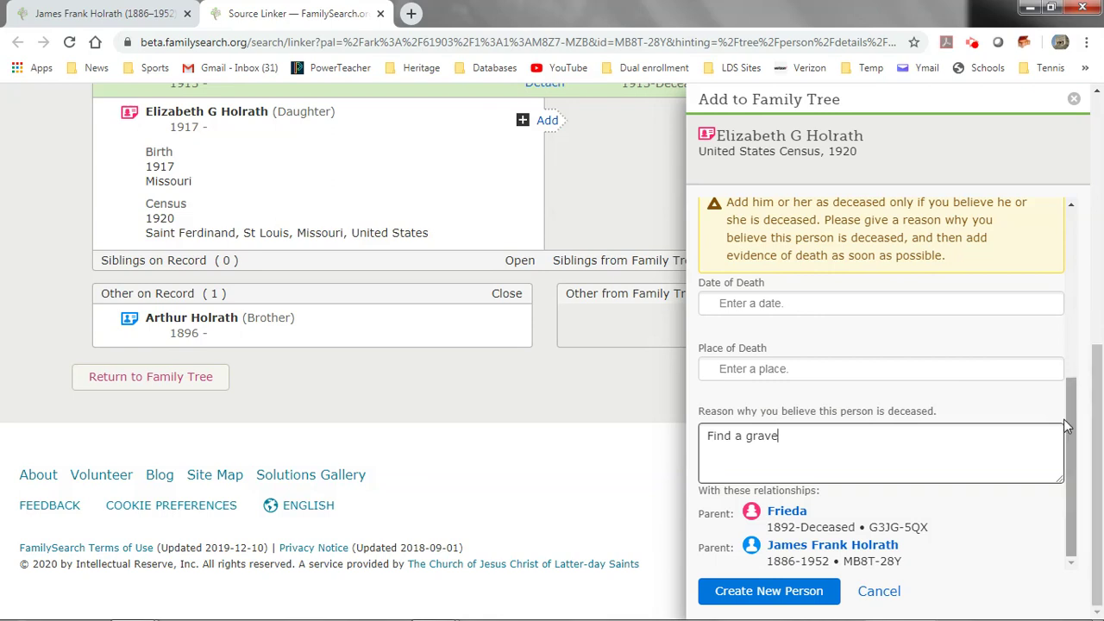
left_click(781, 593)
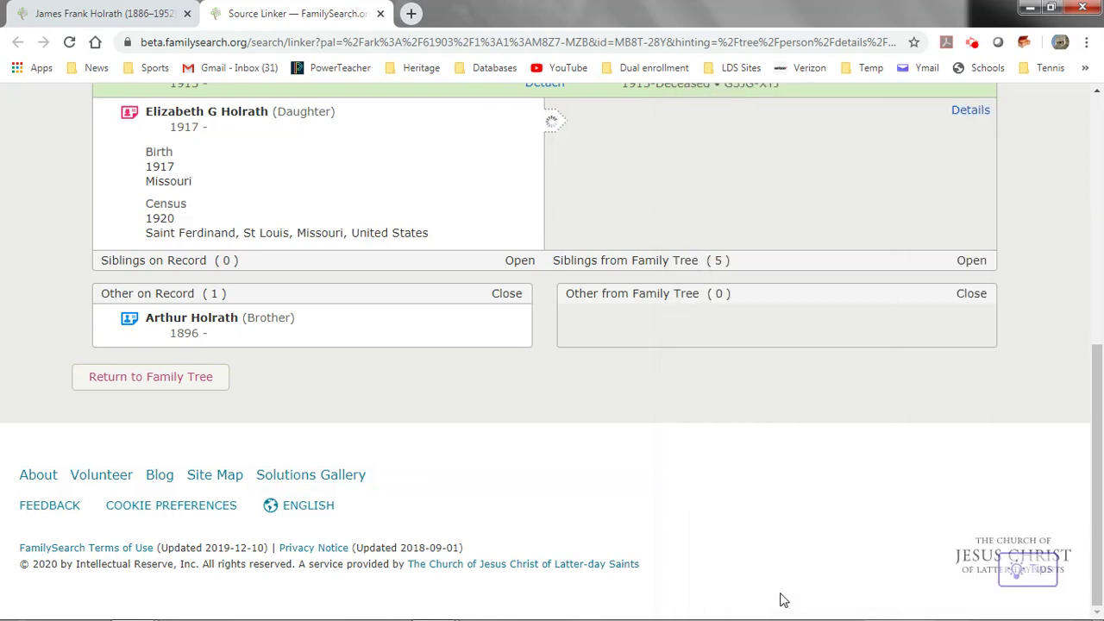
Attach the census to the new daughter, adding her 1920 Saint Ferdinand residence and correcting the pronoun in the reason statement
scroll(683, 377, "up", 2)
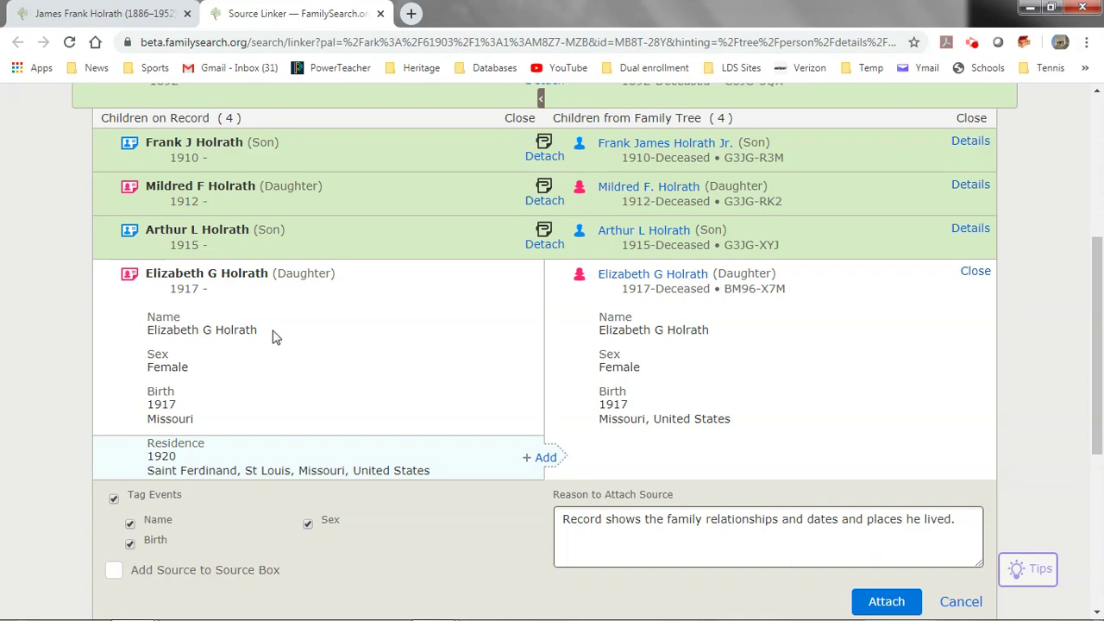
left_click(547, 459)
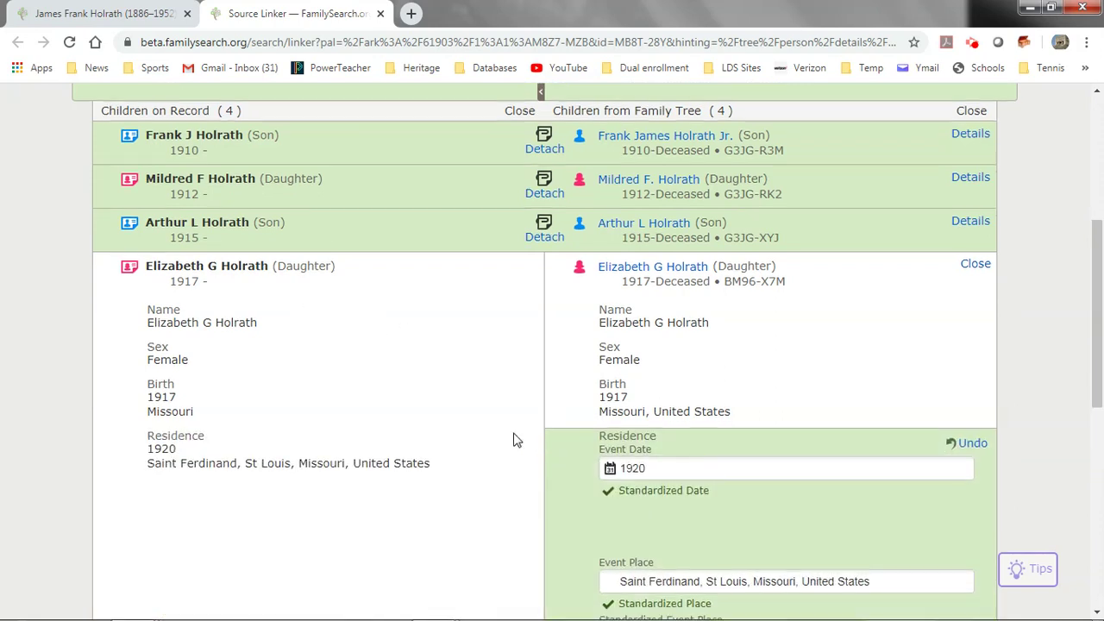
scroll(514, 438, "down", 3)
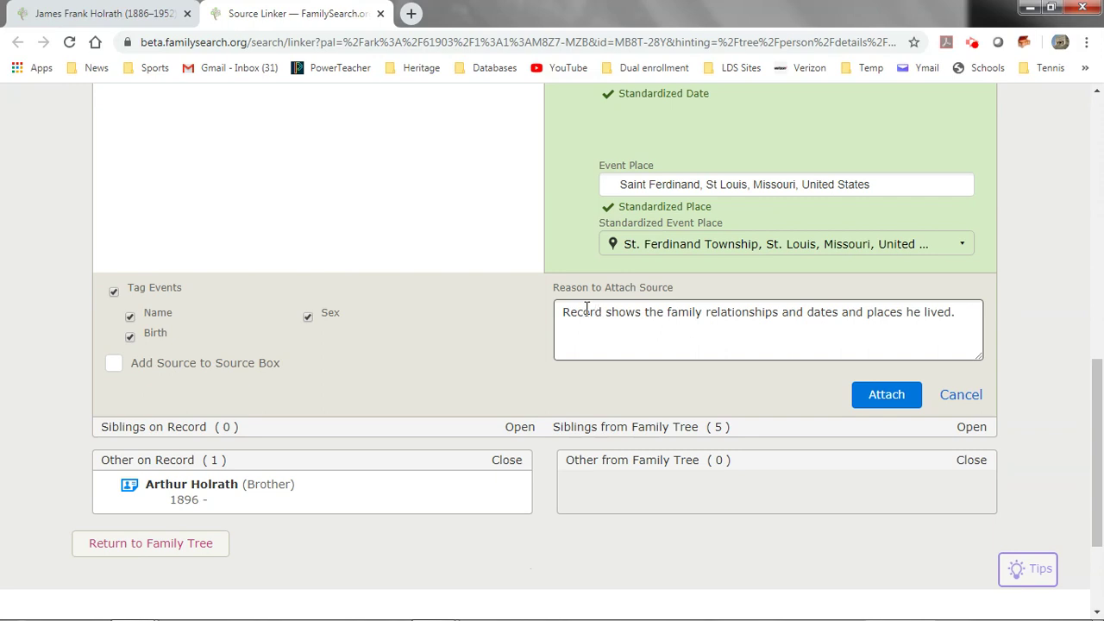
left_click(906, 313)
left_click(884, 401)
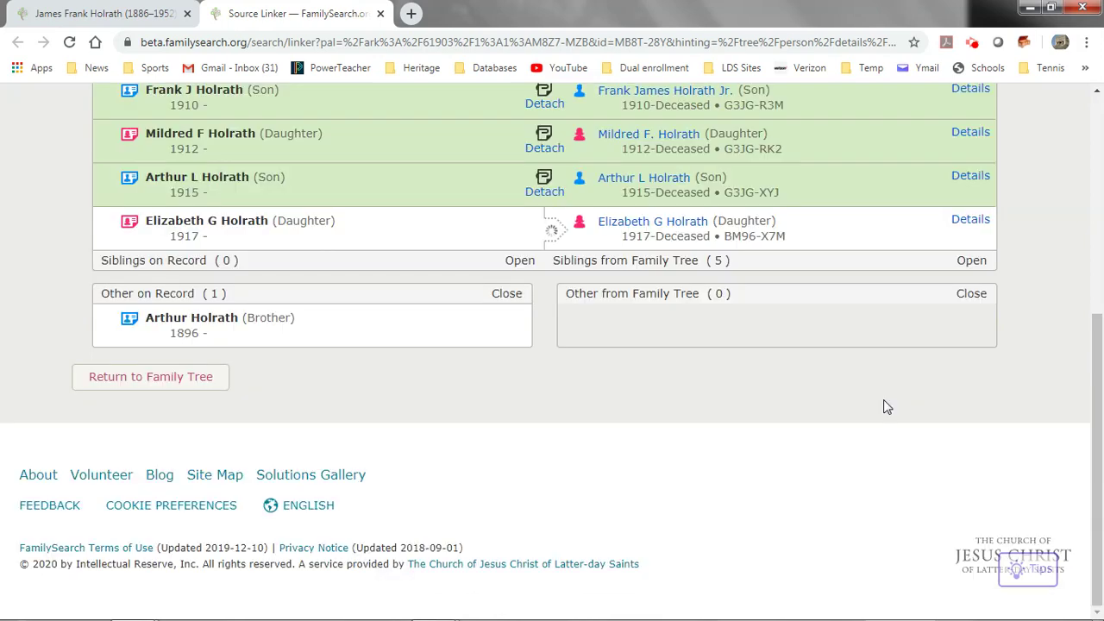
View the original 1920 census image, then close it to return to the person's page
scroll(548, 448, "up", 5)
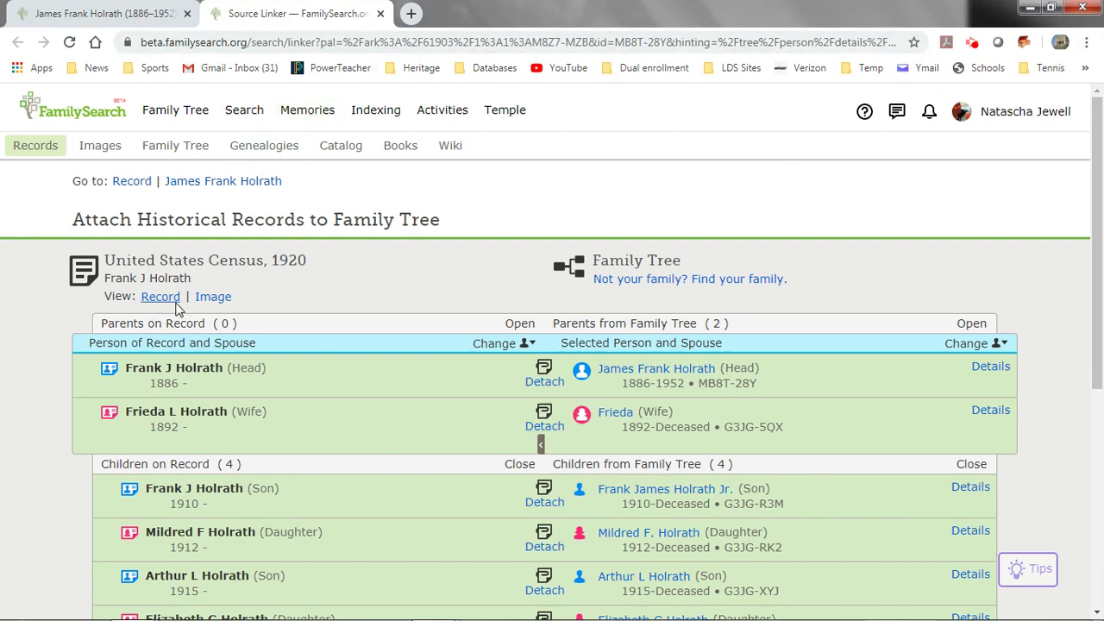
left_click(222, 300)
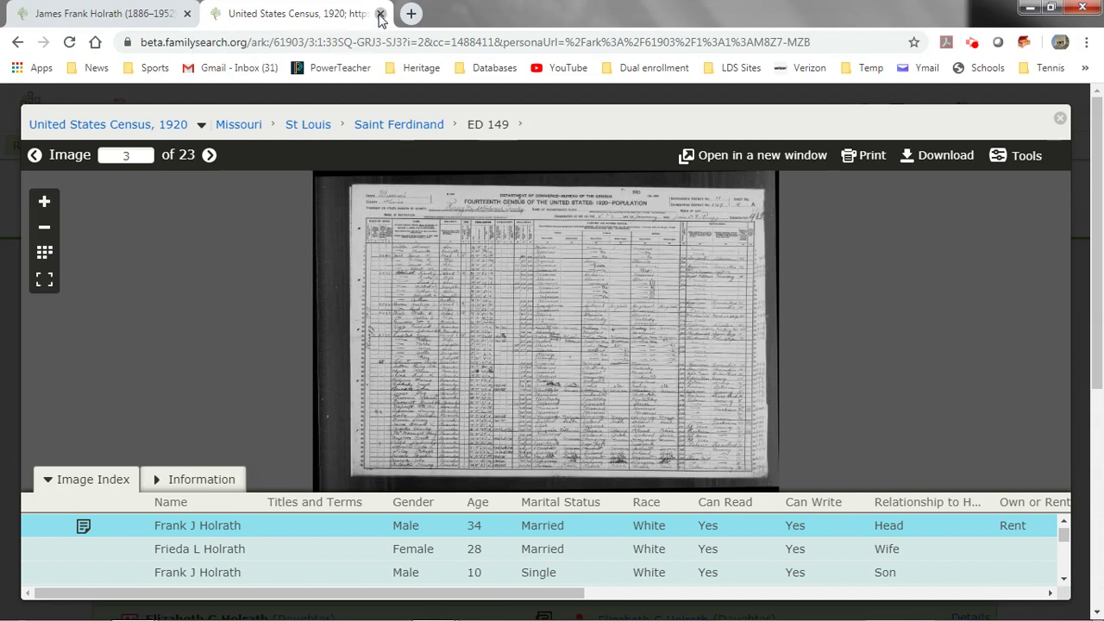
left_click(381, 15)
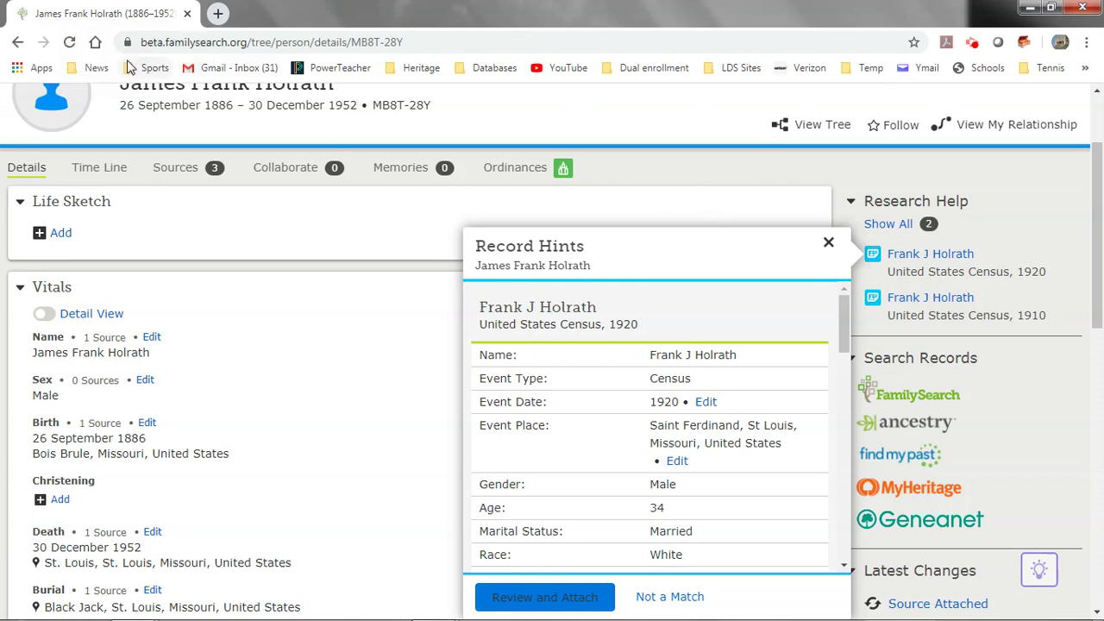
Refresh the person's details page and check the remaining record hints under Research Help
left_click(70, 43)
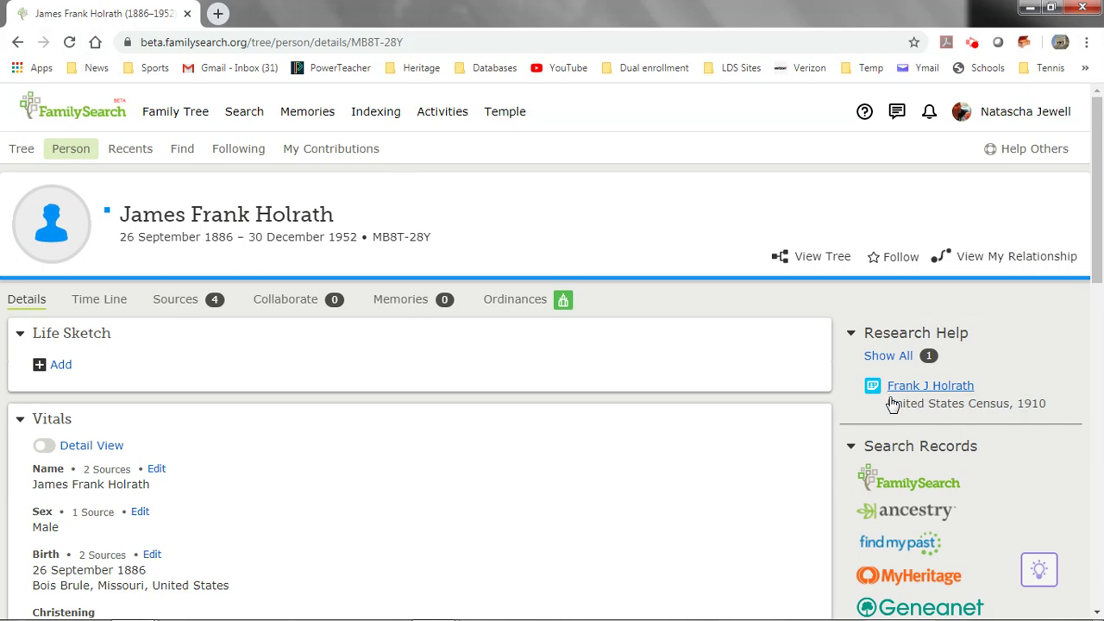
left_click(1015, 339)
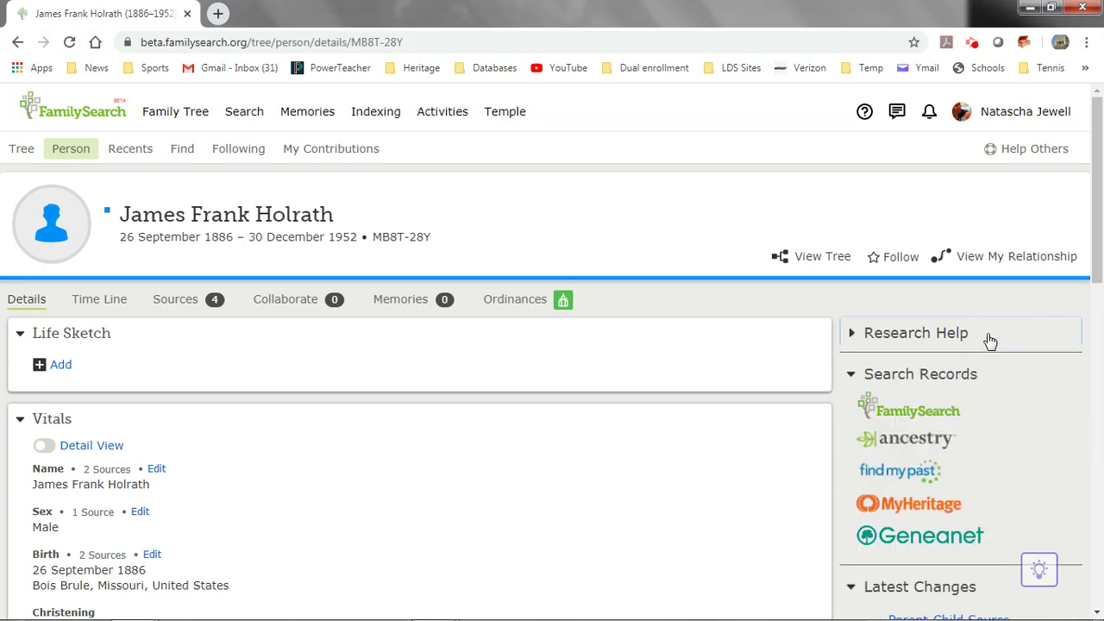
left_click(852, 334)
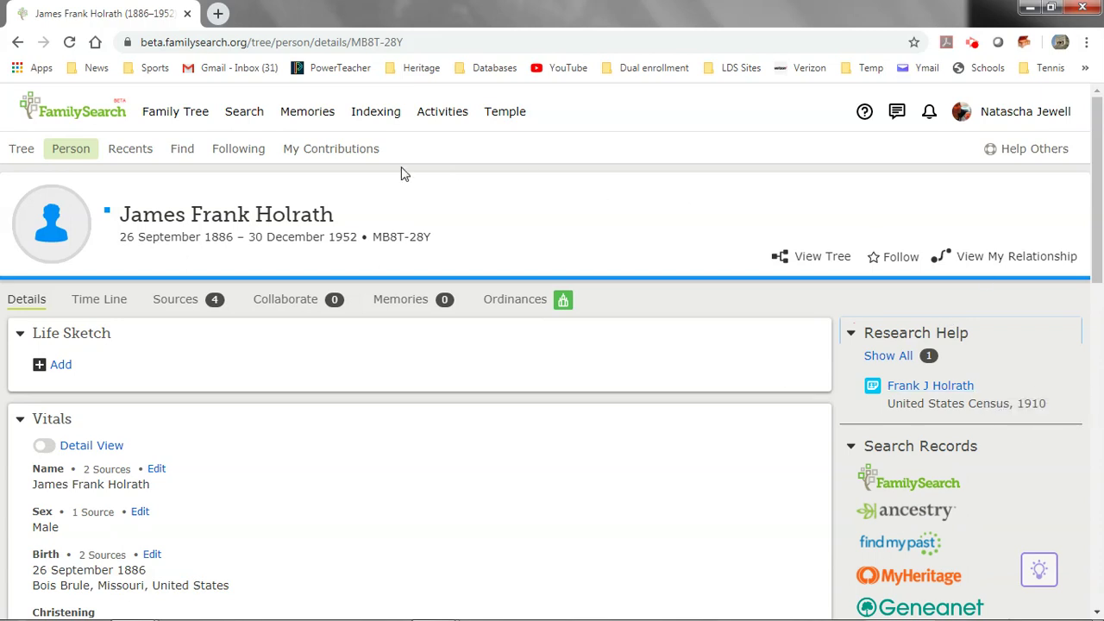
Open the 1920 census's unfinished attachments from the person's sources and examine which people on the record are still unattached
left_click(169, 307)
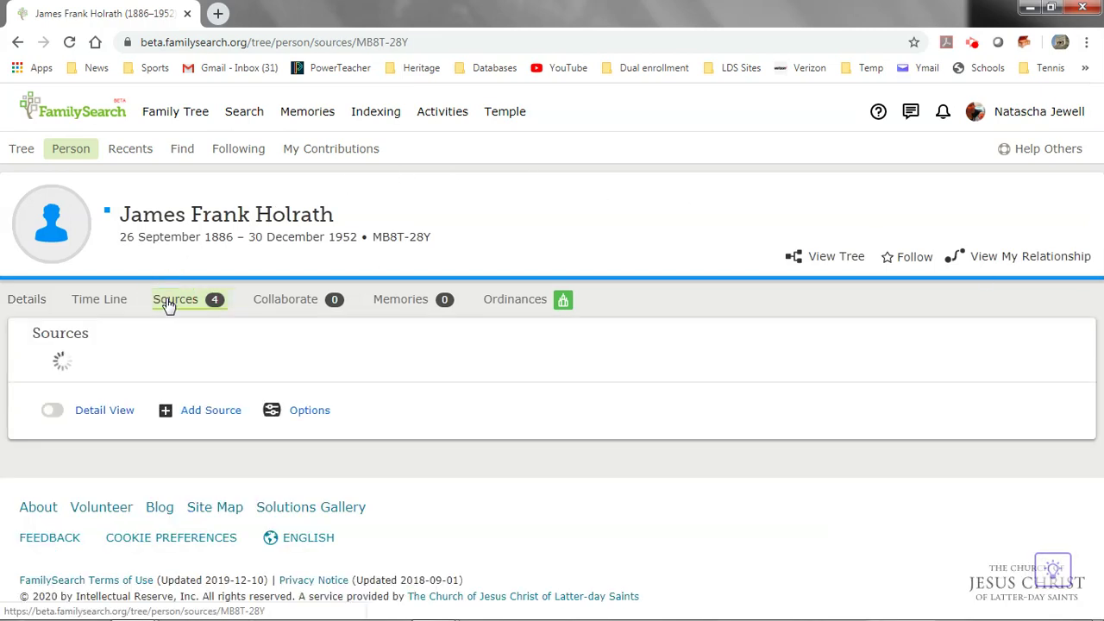
scroll(149, 388, "down", 1)
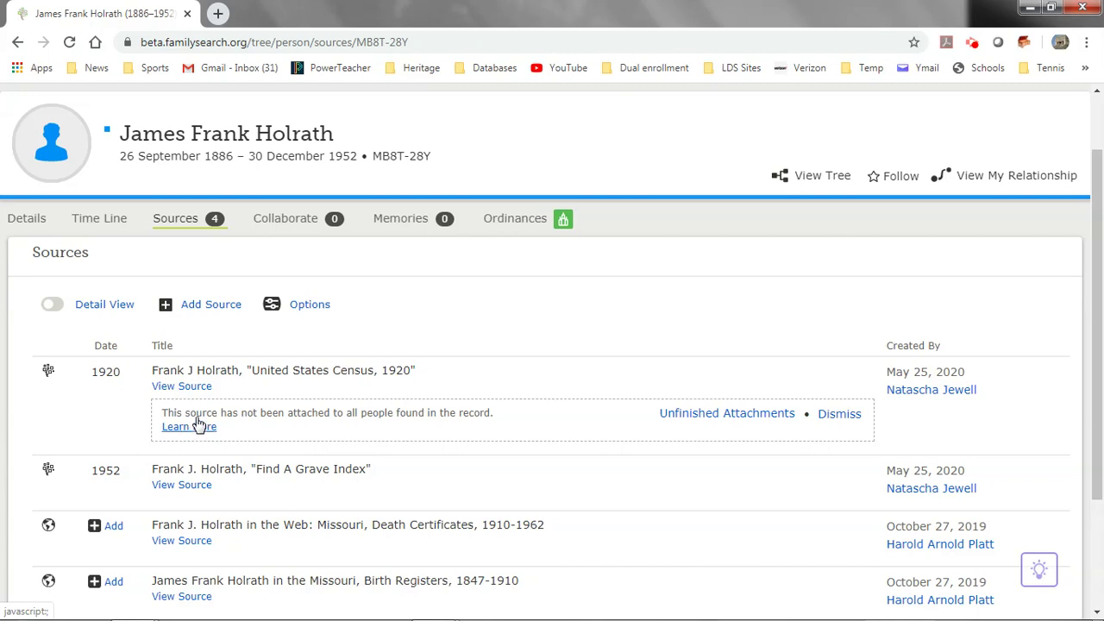
left_click(730, 418)
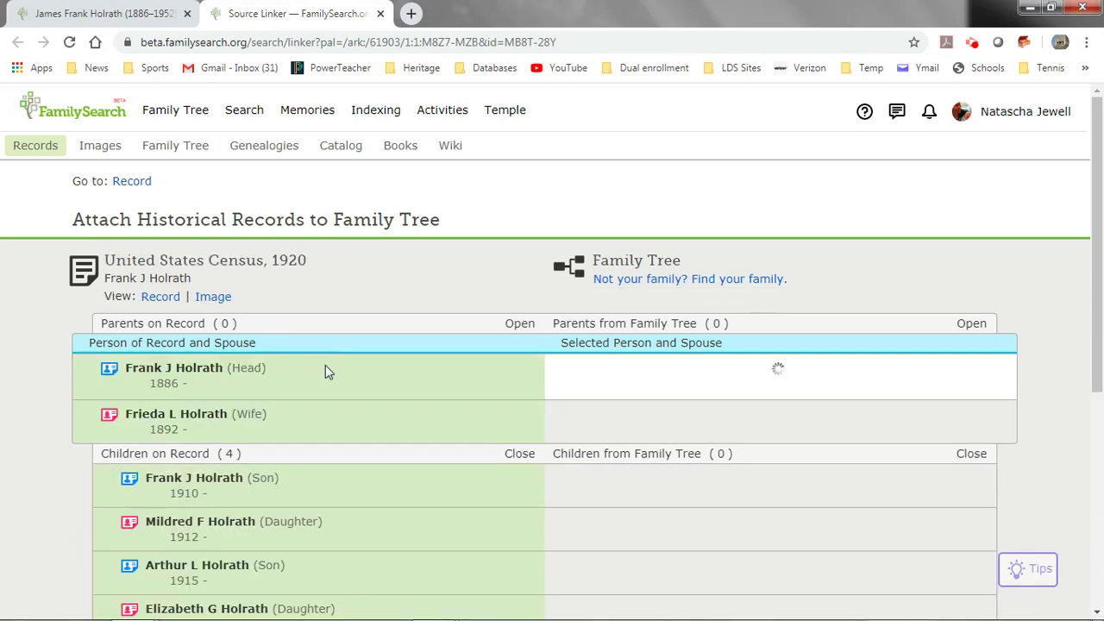
scroll(473, 320, "down", 3)
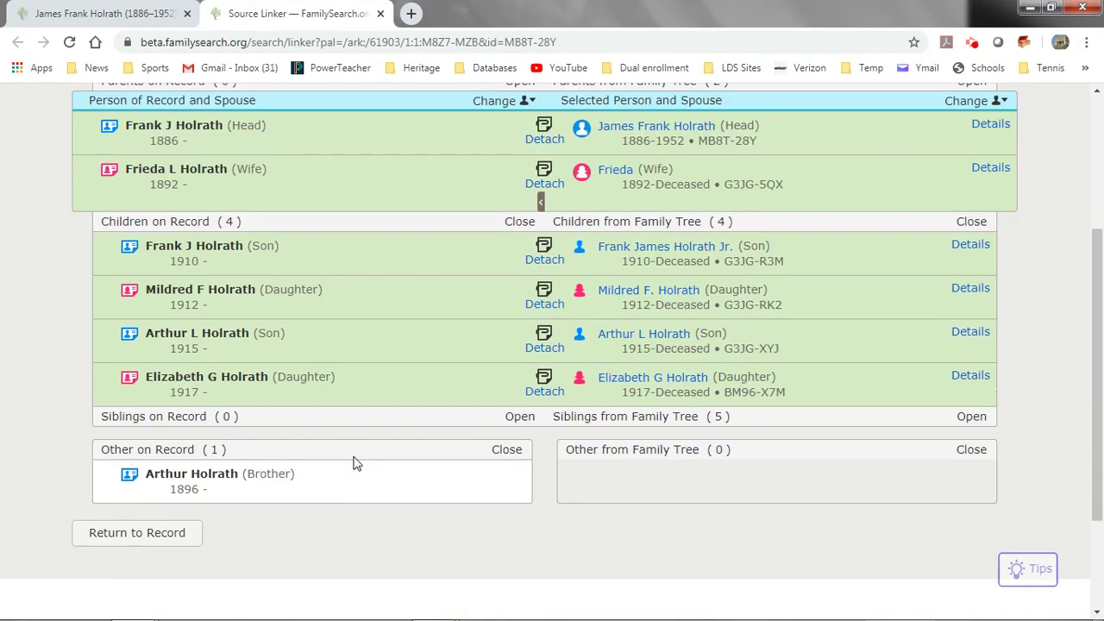
mouse_move(185, 487)
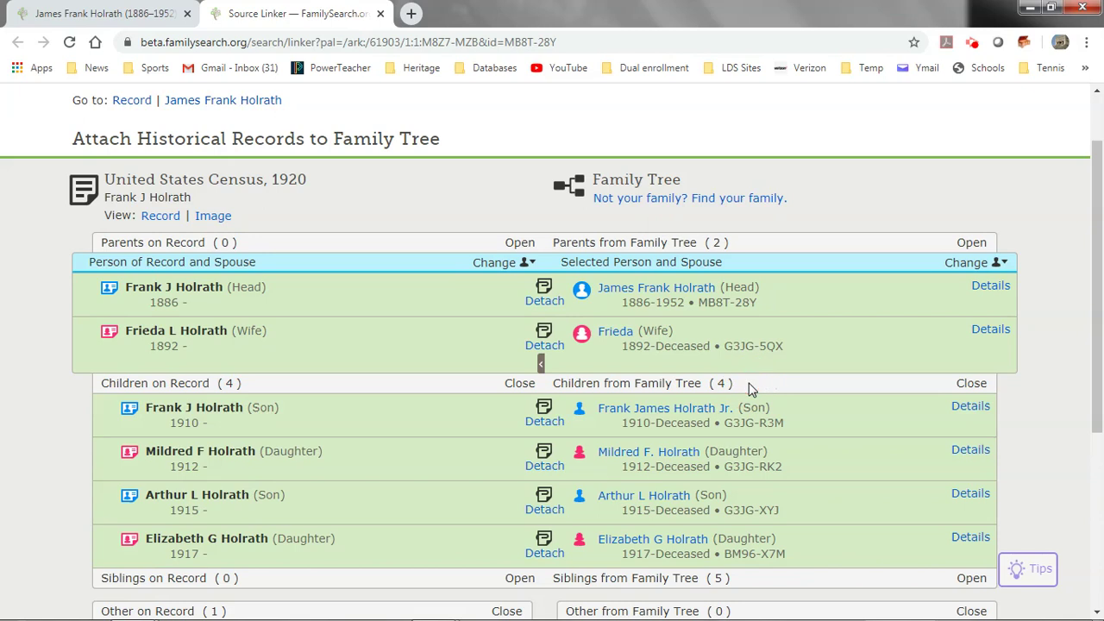
scroll(749, 383, "down", 2)
scroll(681, 169, "up", 1)
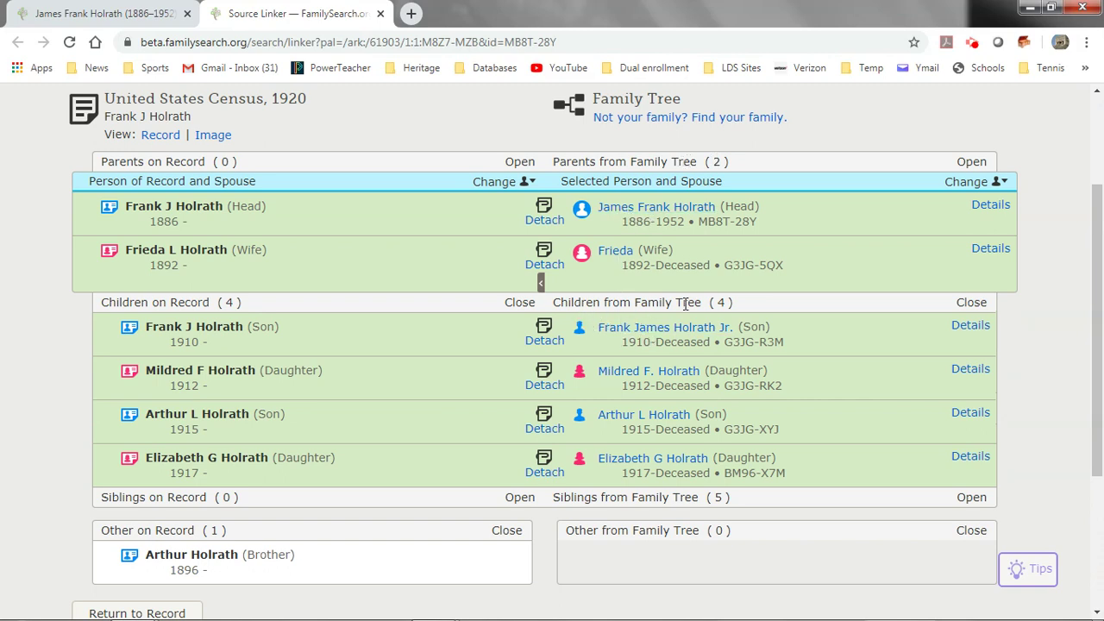
scroll(687, 303, "down", 1)
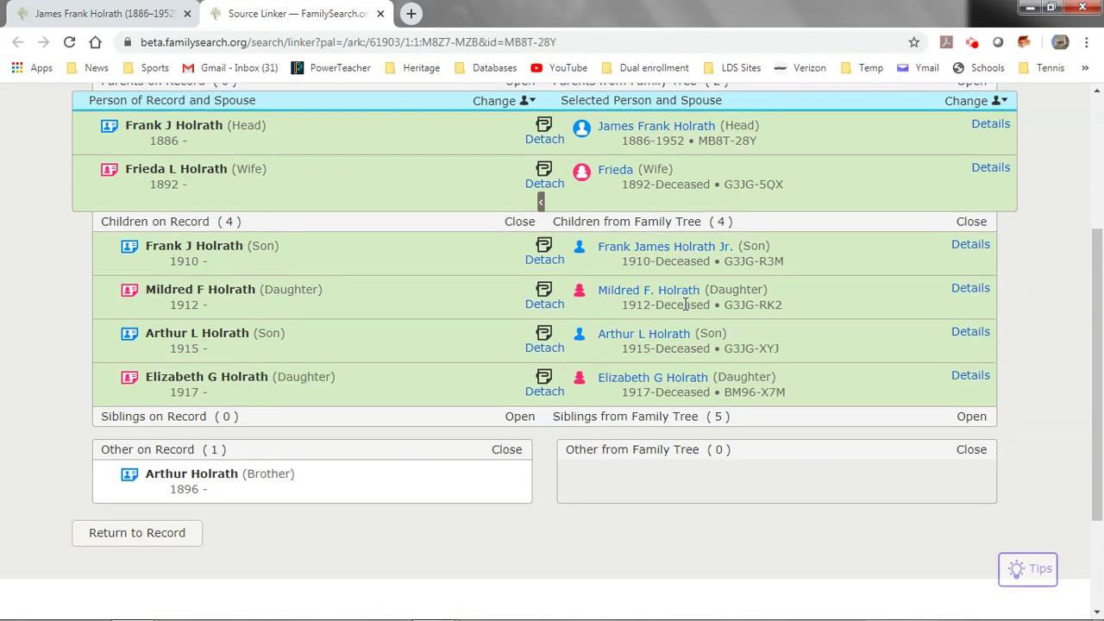
Show the siblings from Family Tree and match the record's unattached brother, born 1896, with the brother born 1895
left_click(971, 417)
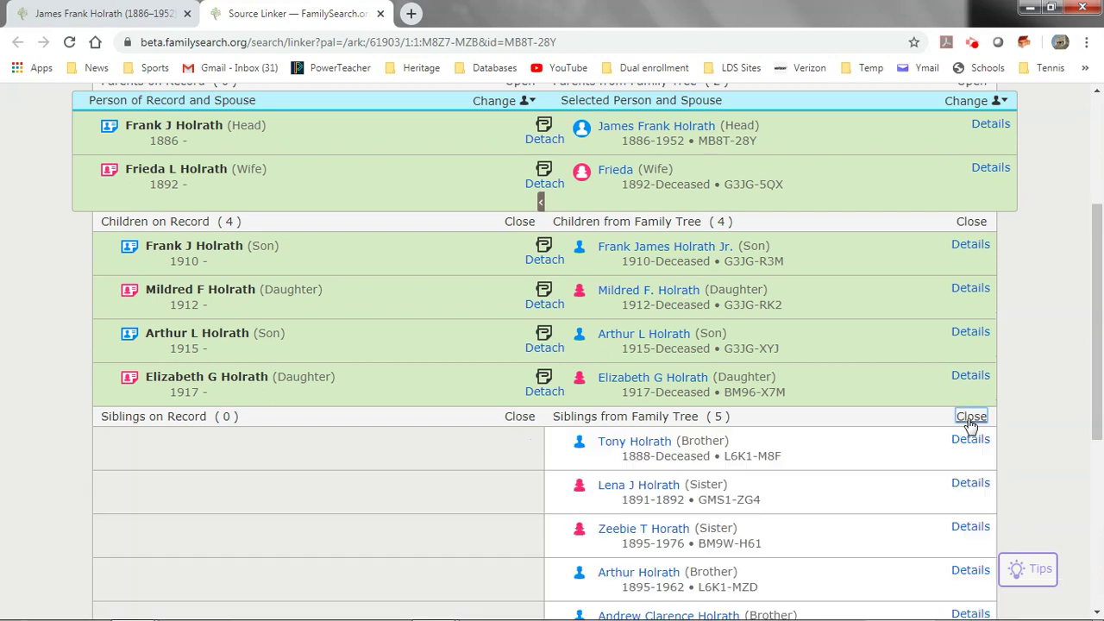
scroll(647, 294, "down", 2)
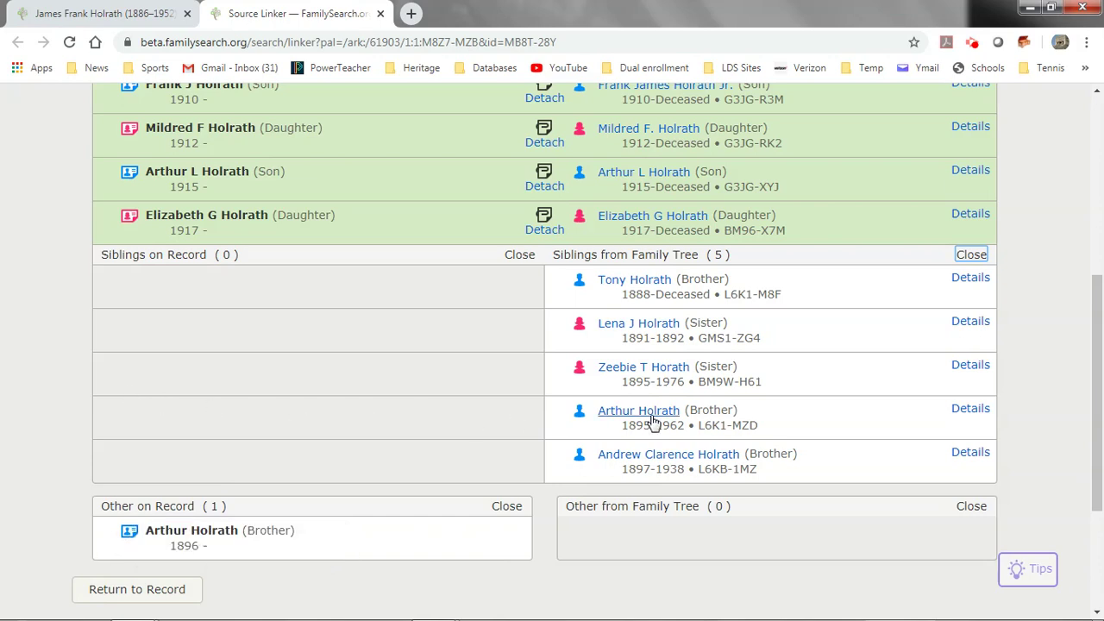
left_click(124, 536)
left_click_drag(124, 537, 131, 419)
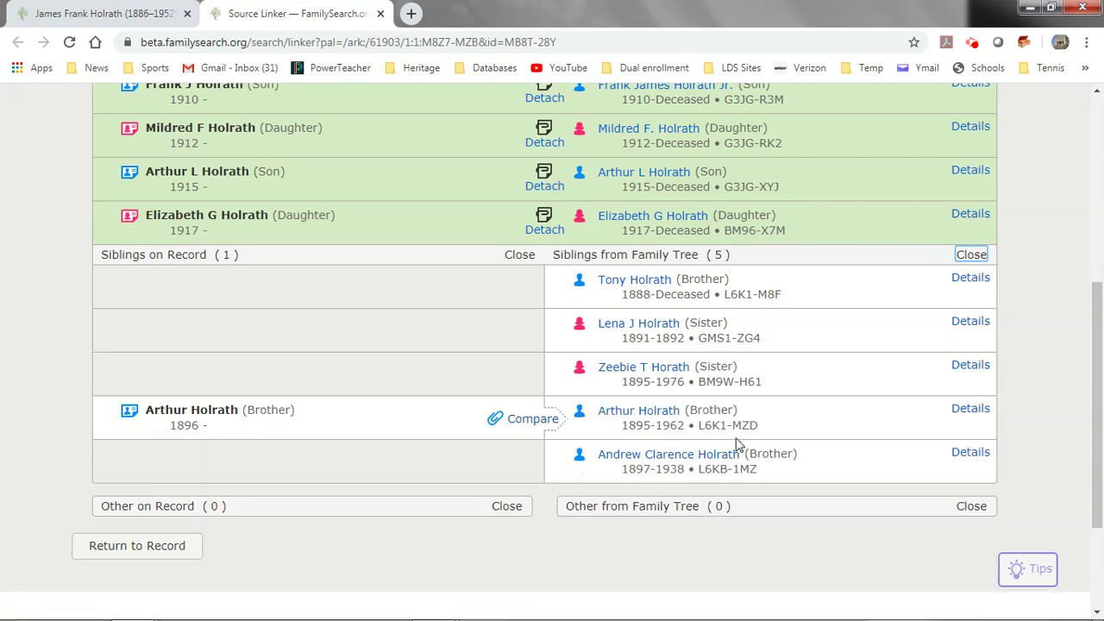
Compare the matched brother's details and add the 1920 residence in Saint Ferdinand, St Louis, Missouri, United States to his tree profile
left_click(530, 421)
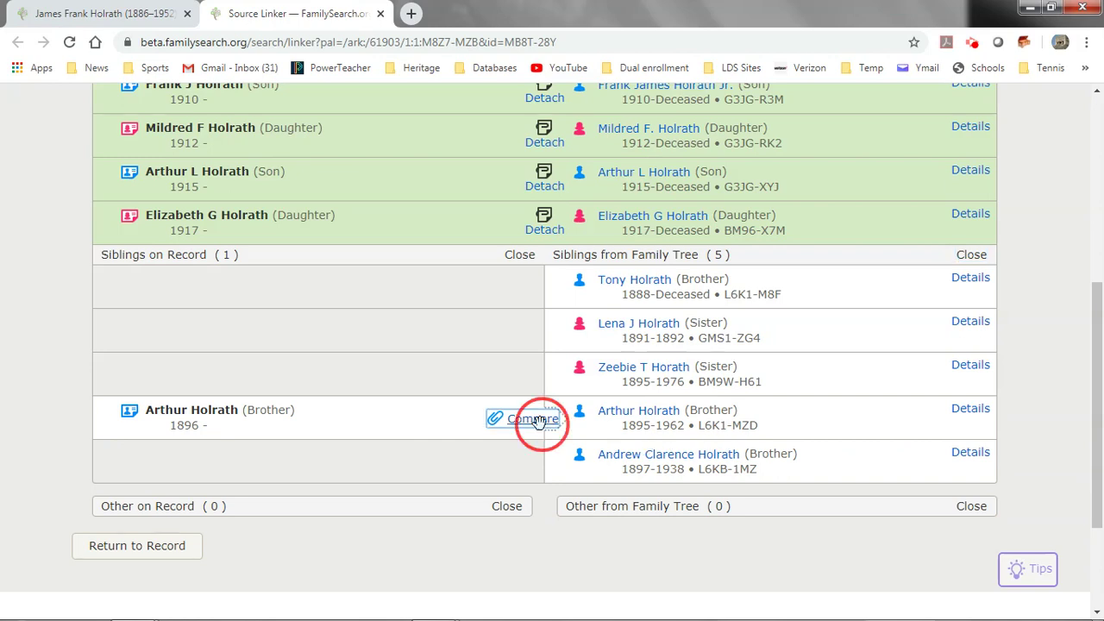
scroll(483, 423, "down", 1)
scroll(164, 475, "down", 1)
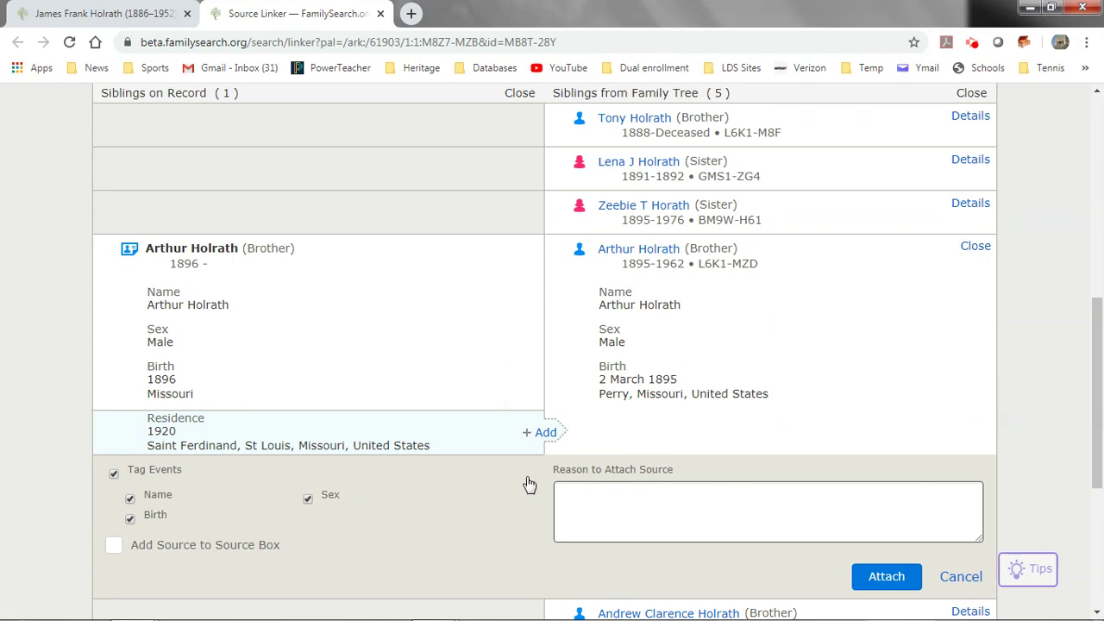
left_click(546, 433)
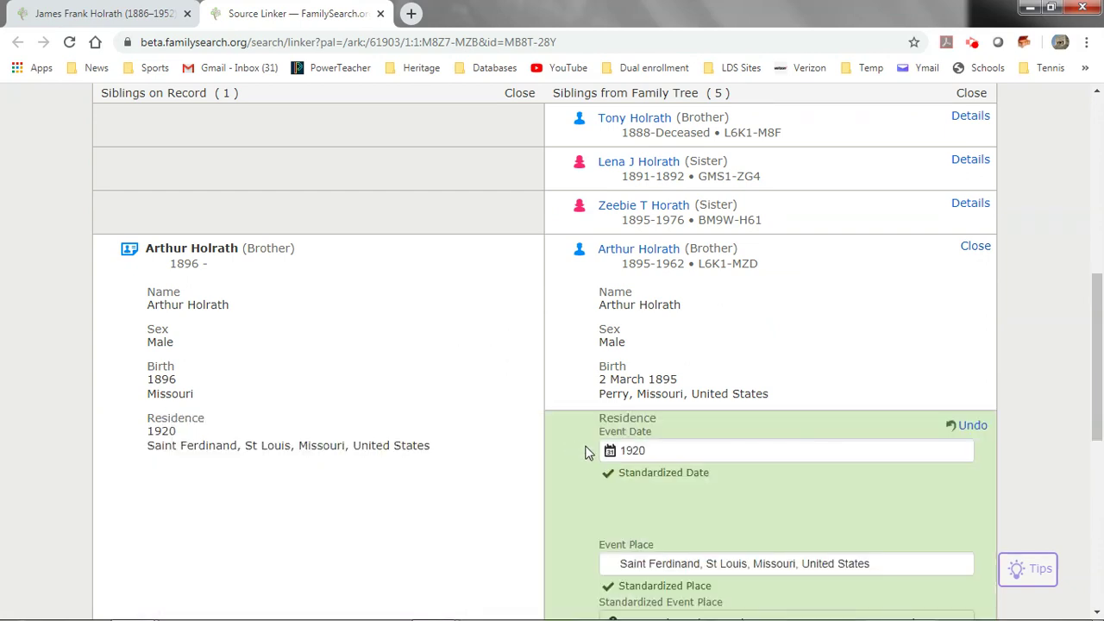
Attach the census to the brother with the reason "Shows relationship to brother and dates and locations."
scroll(584, 451, "down", 4)
left_click(652, 376)
type("Shows")
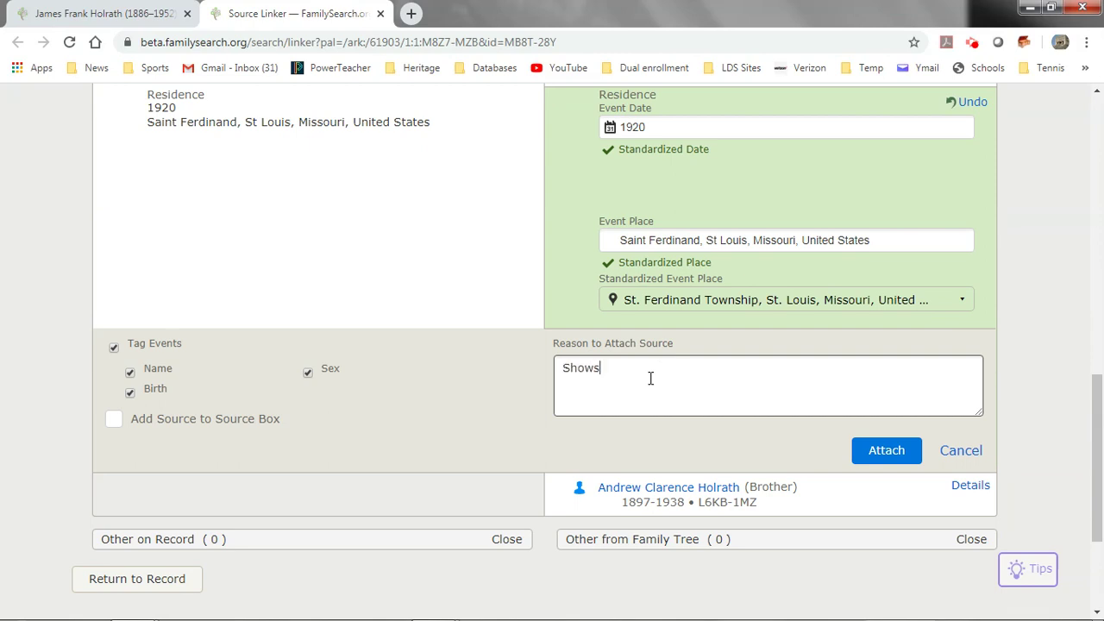
type(" relationship to brother and")
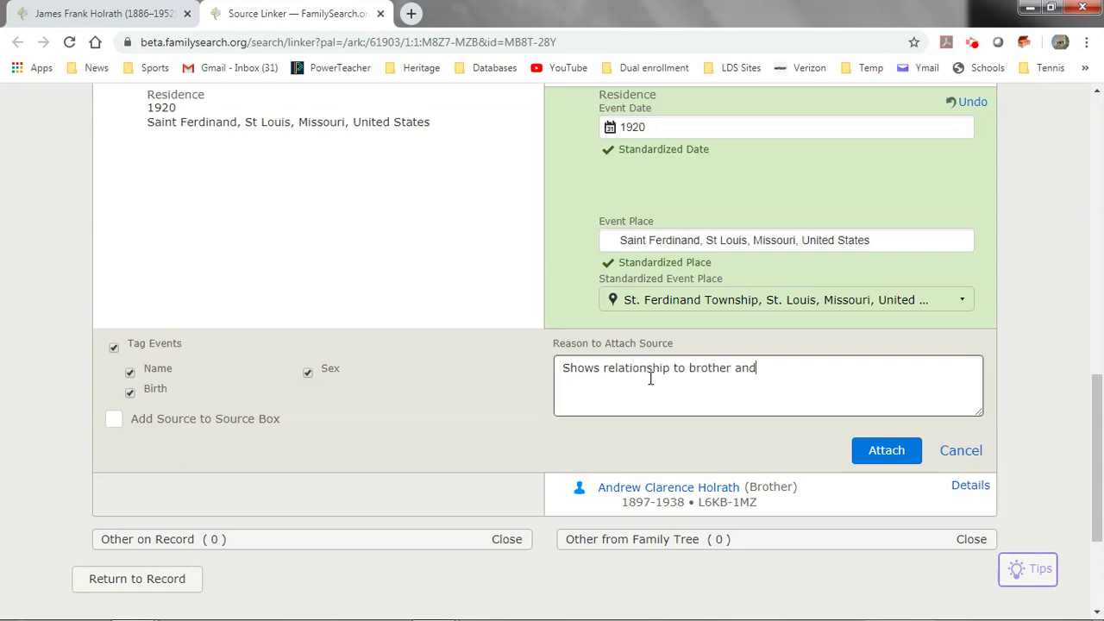
type(" dates and locations.")
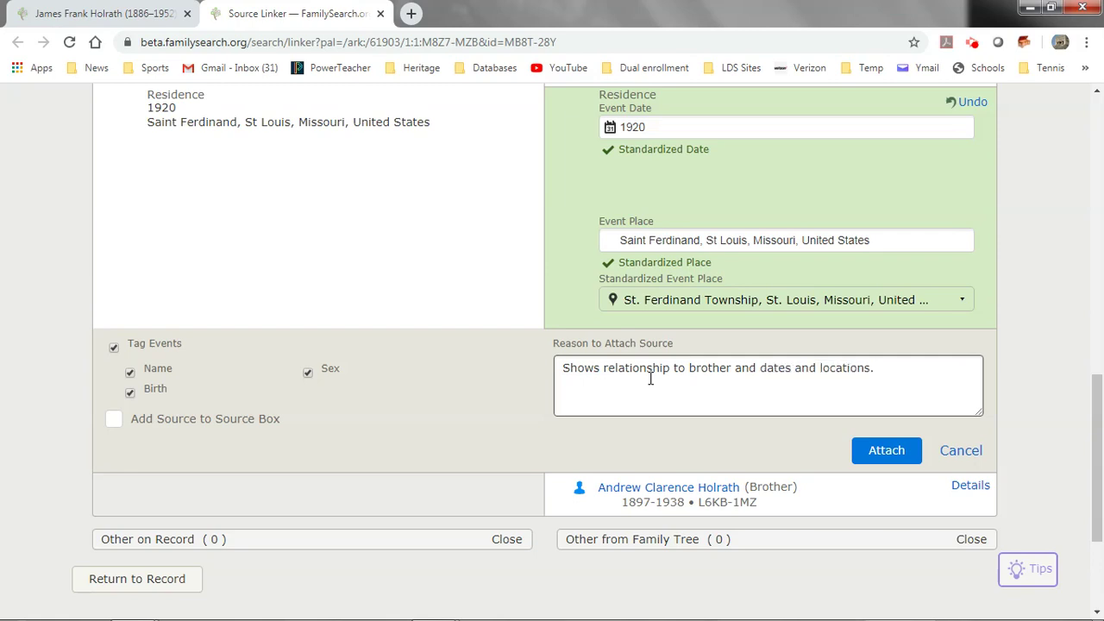
left_click(882, 456)
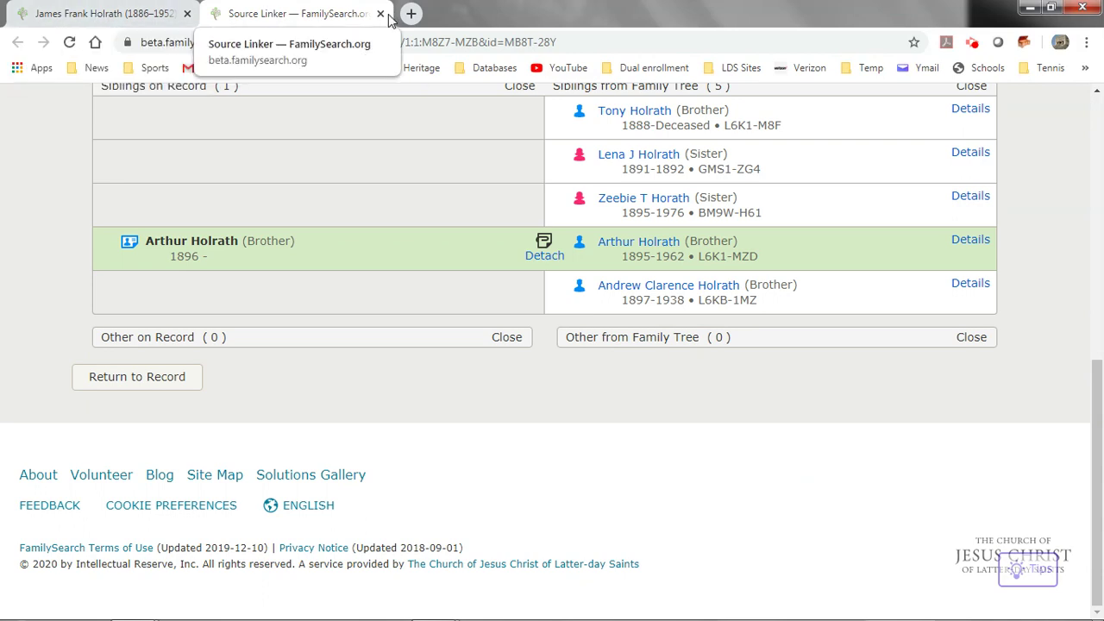
Close the Source Linker, refresh the person's sources to check the 1920 census for unfinished attachments, and return to his details
left_click(380, 14)
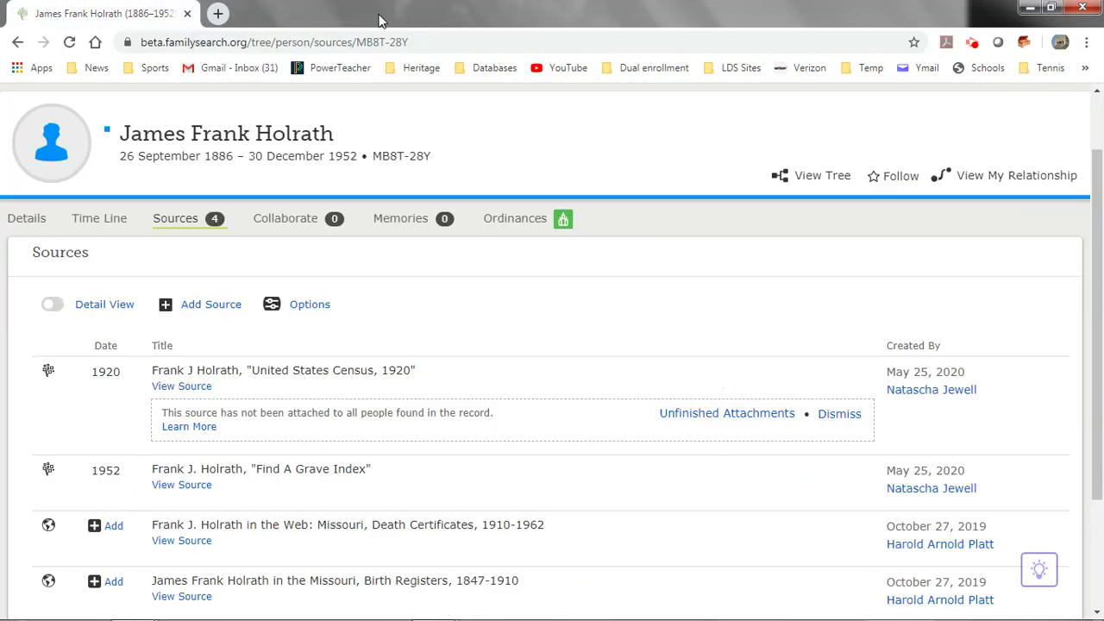
left_click(70, 43)
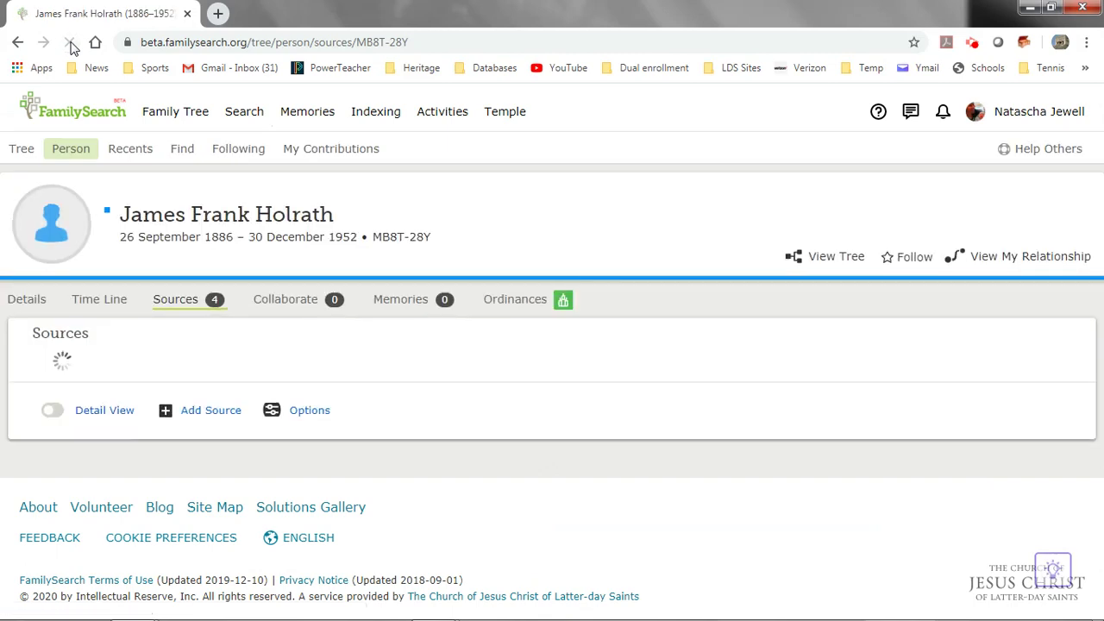
scroll(409, 394, "down", 2)
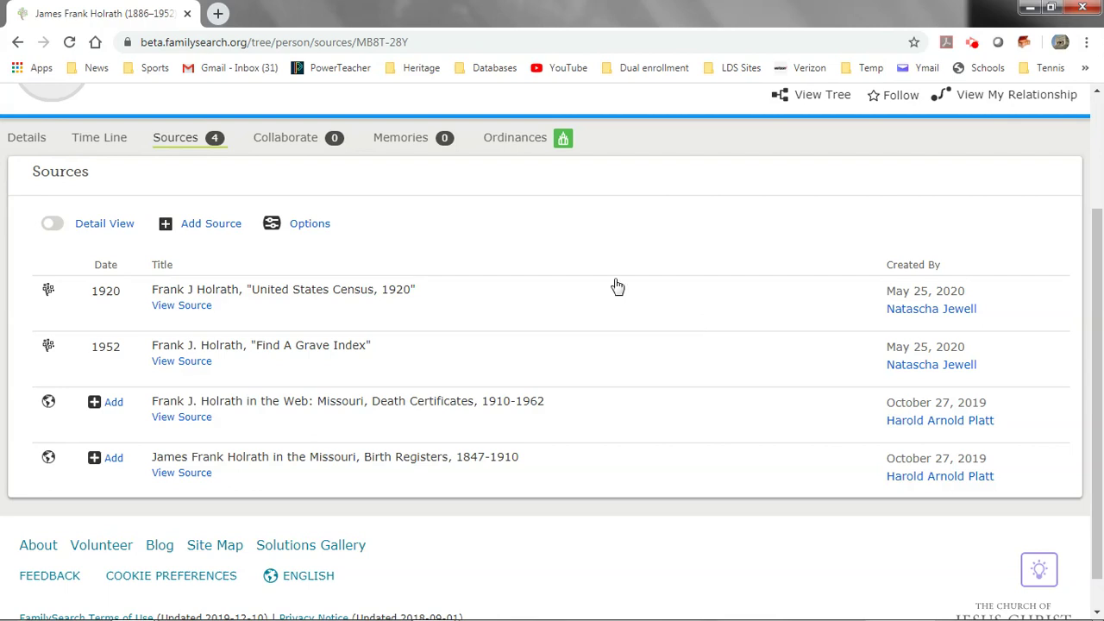
scroll(552, 243, "up", 1)
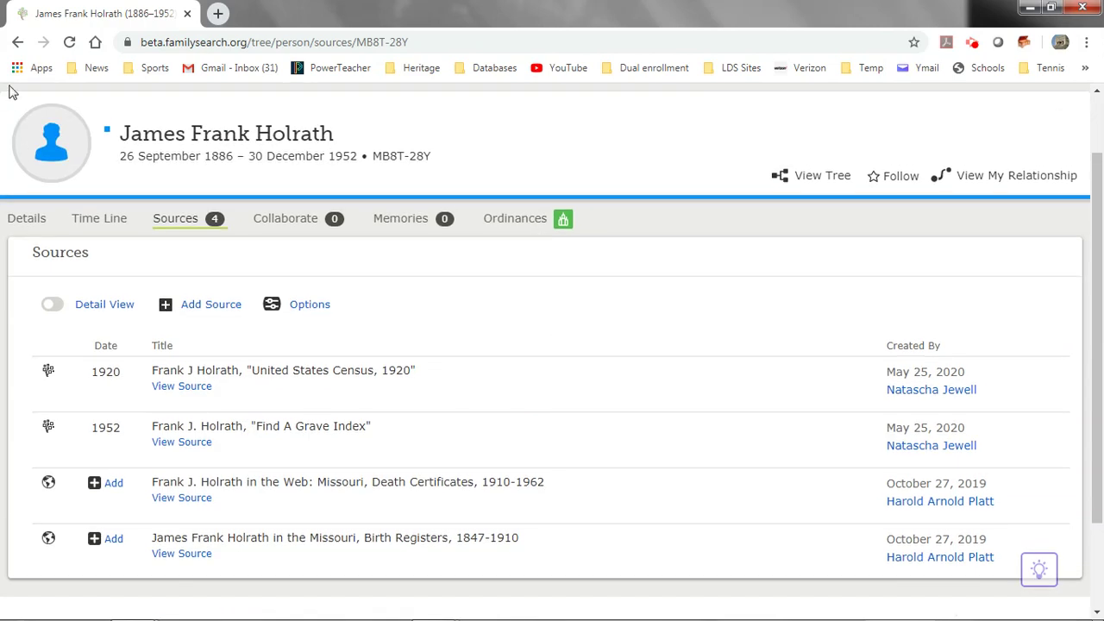
left_click(27, 220)
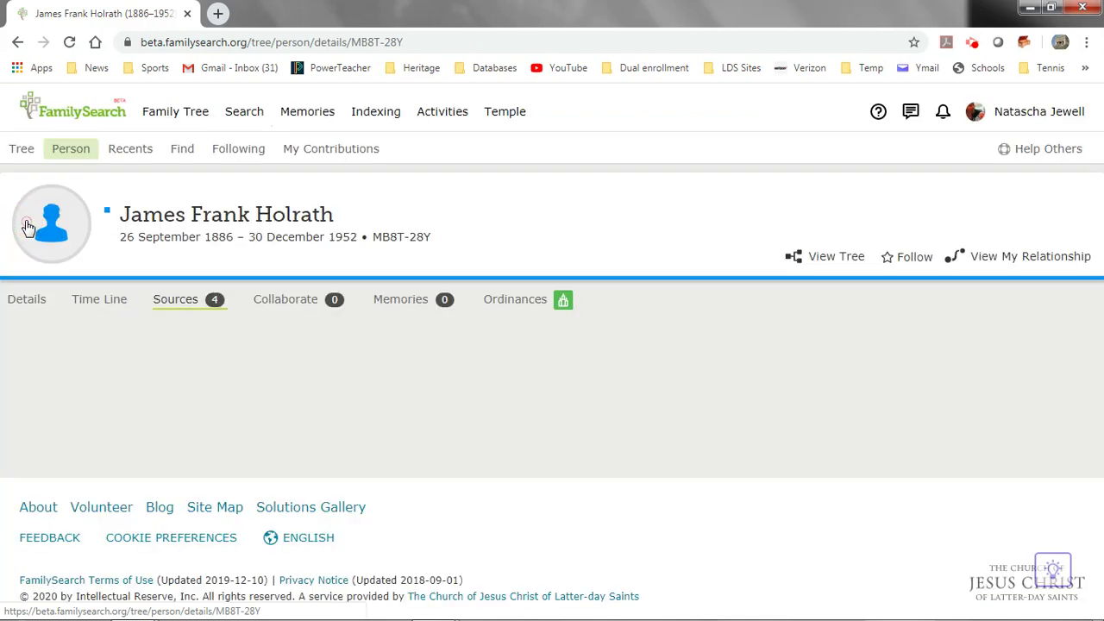